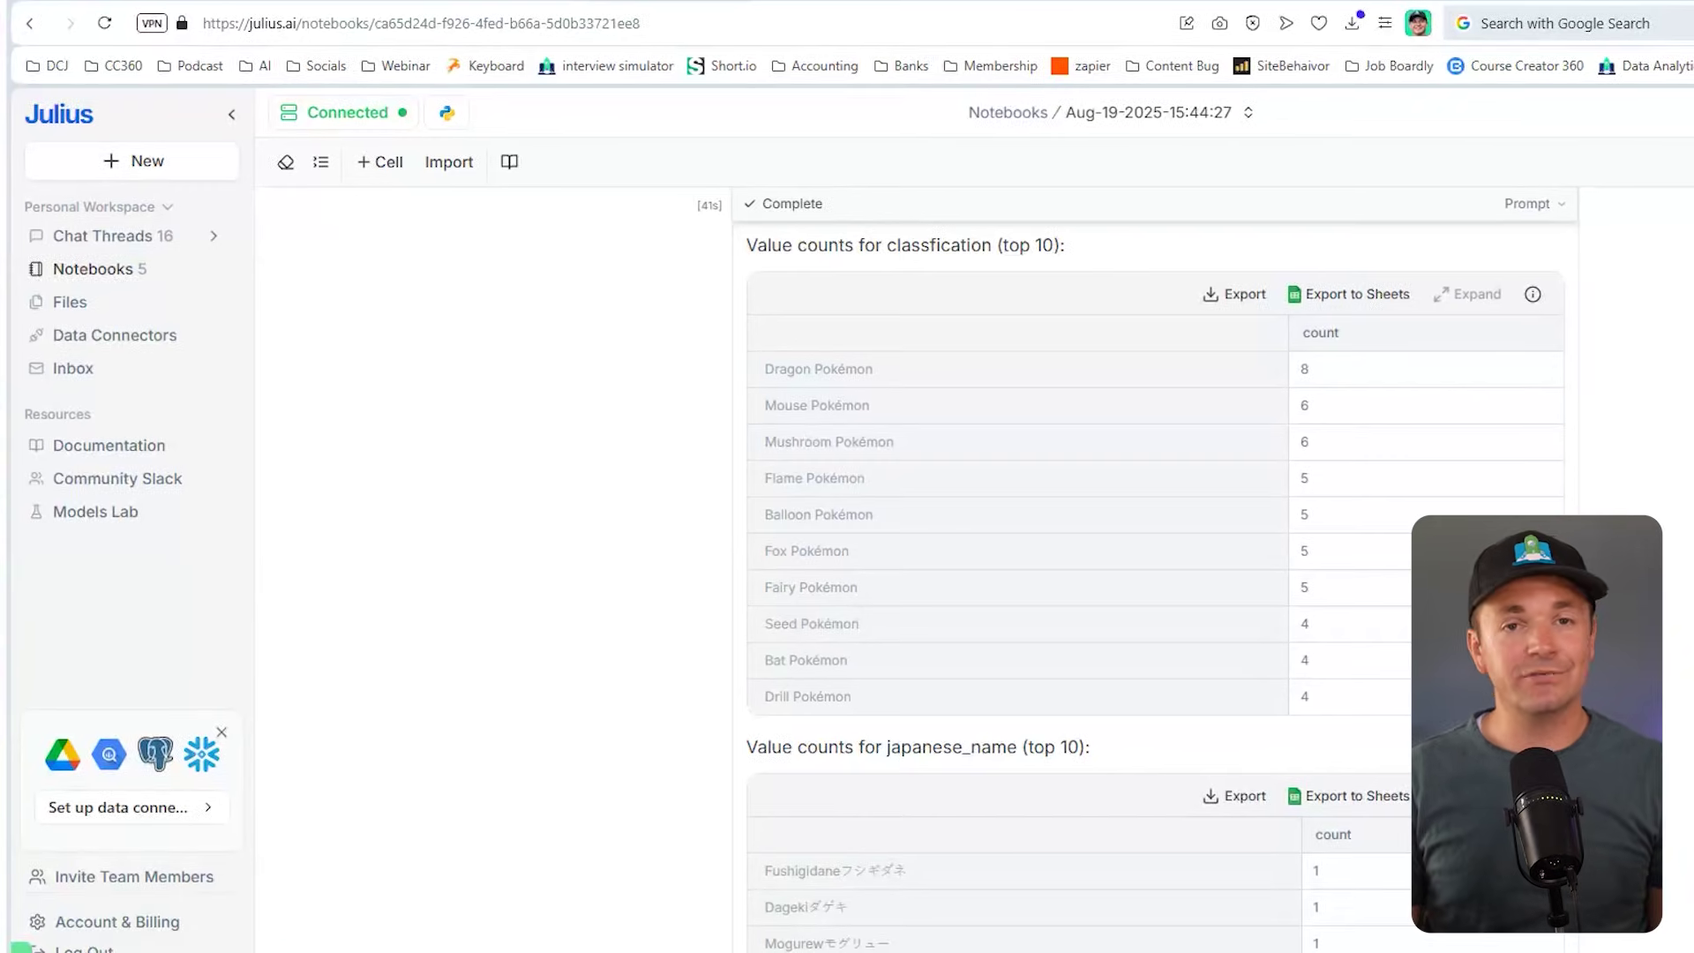
- Scroll past the type1/type2 counts, where water leads at 114, to the Top 5 attack and defense tables
scroll(1147, 574, "down", 10)
scroll(1148, 574, "down", 5)
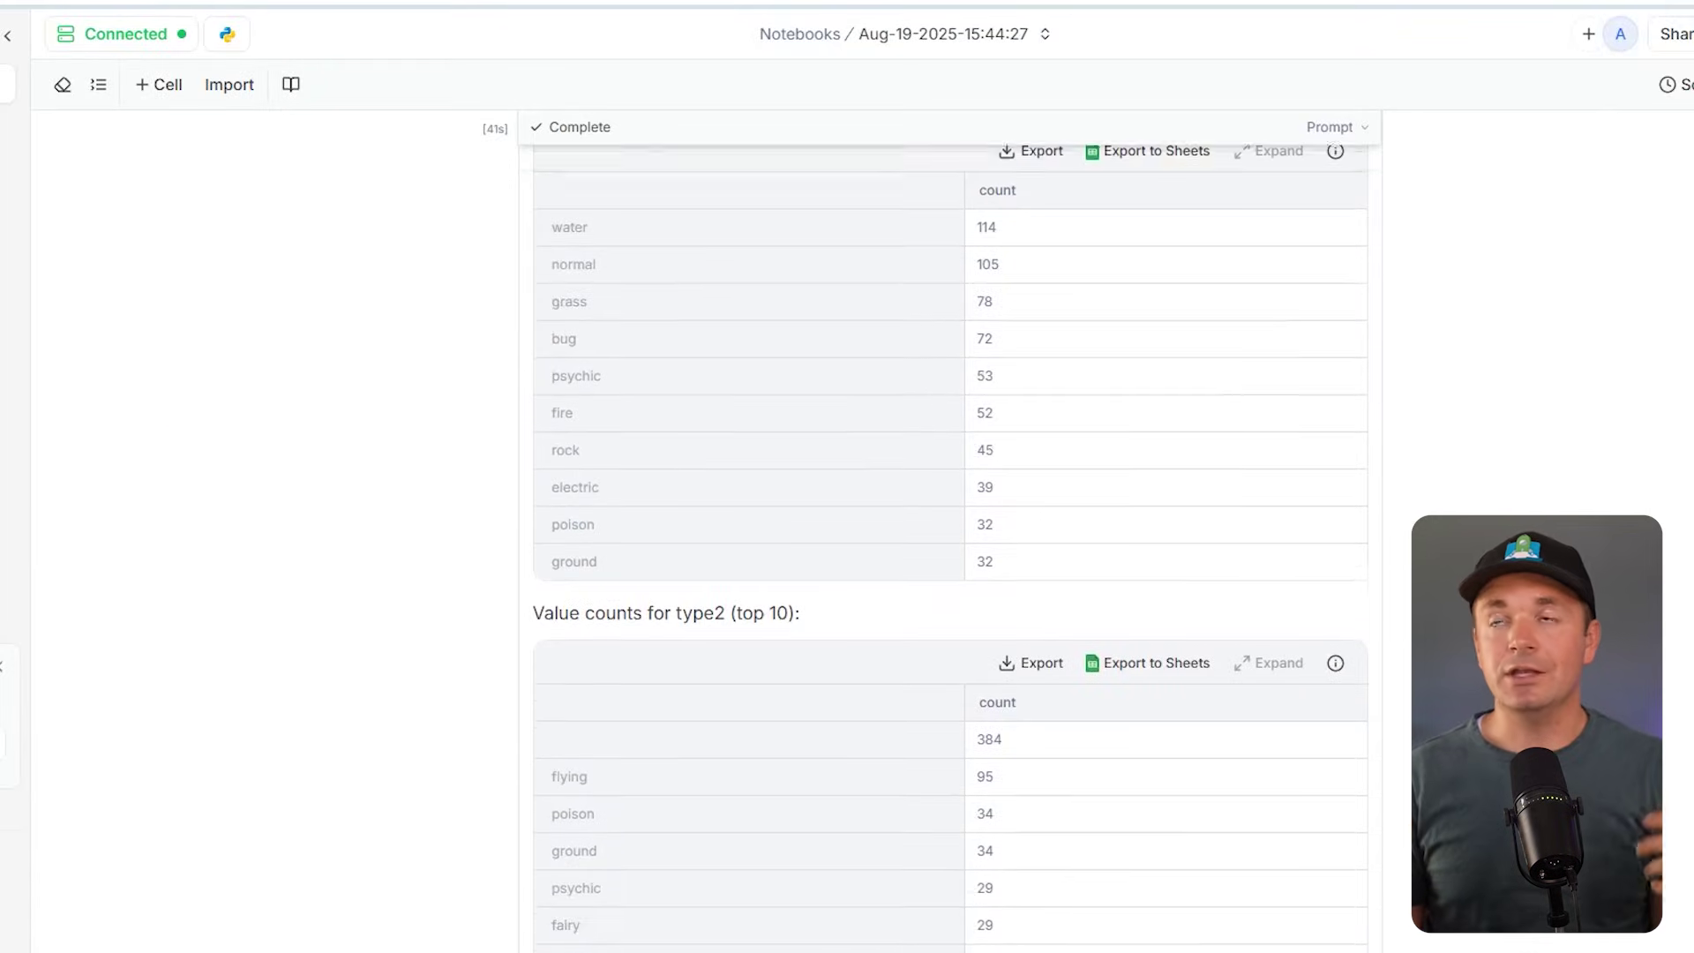
scroll(950, 529, "down", 4)
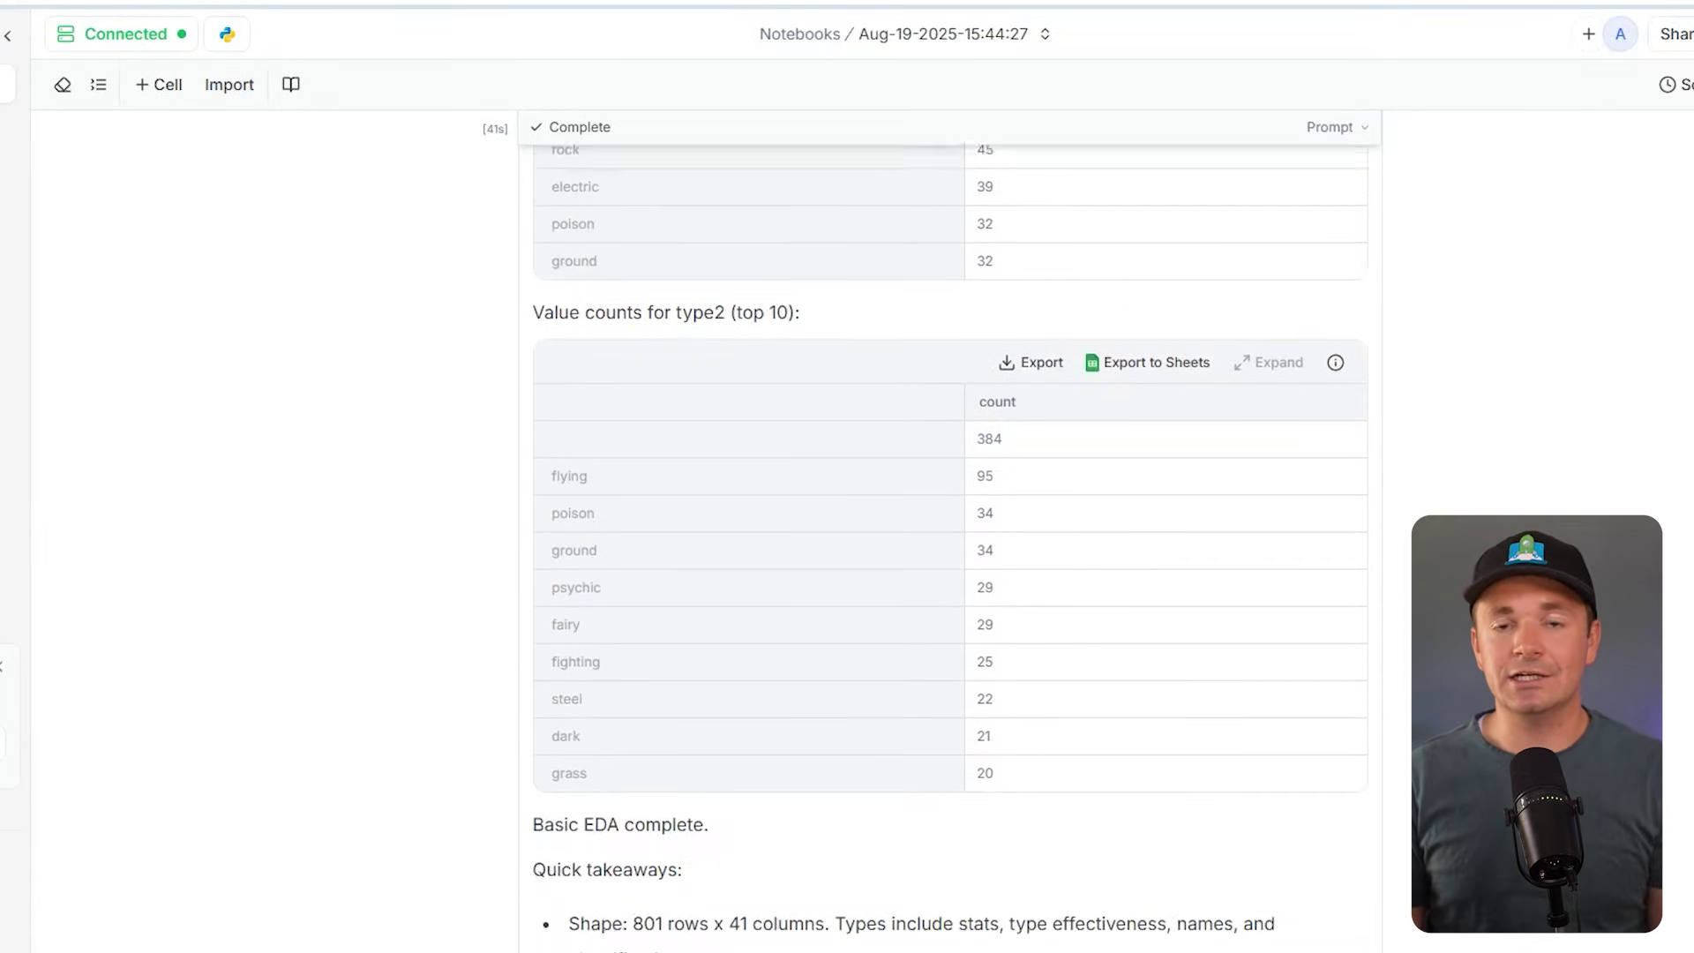
scroll(950, 530, "down", 1)
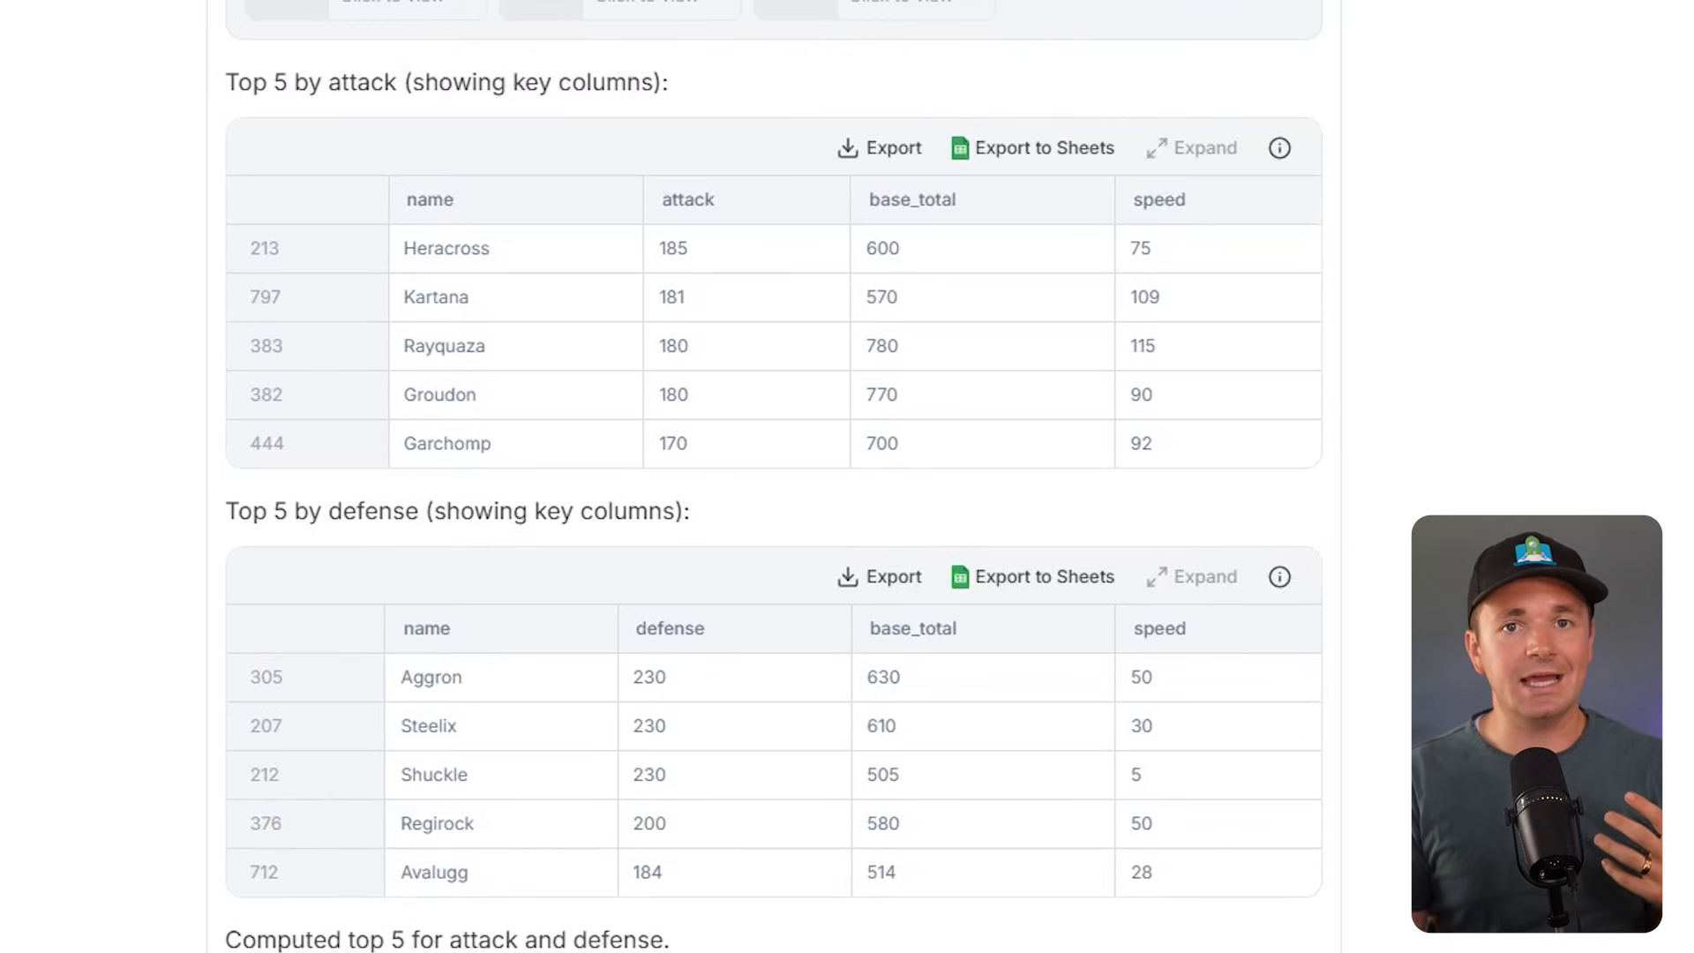
- Scroll past the correlation matrix and six regression plots to the KMeans output with K of 8
scroll(774, 477, "down", 12)
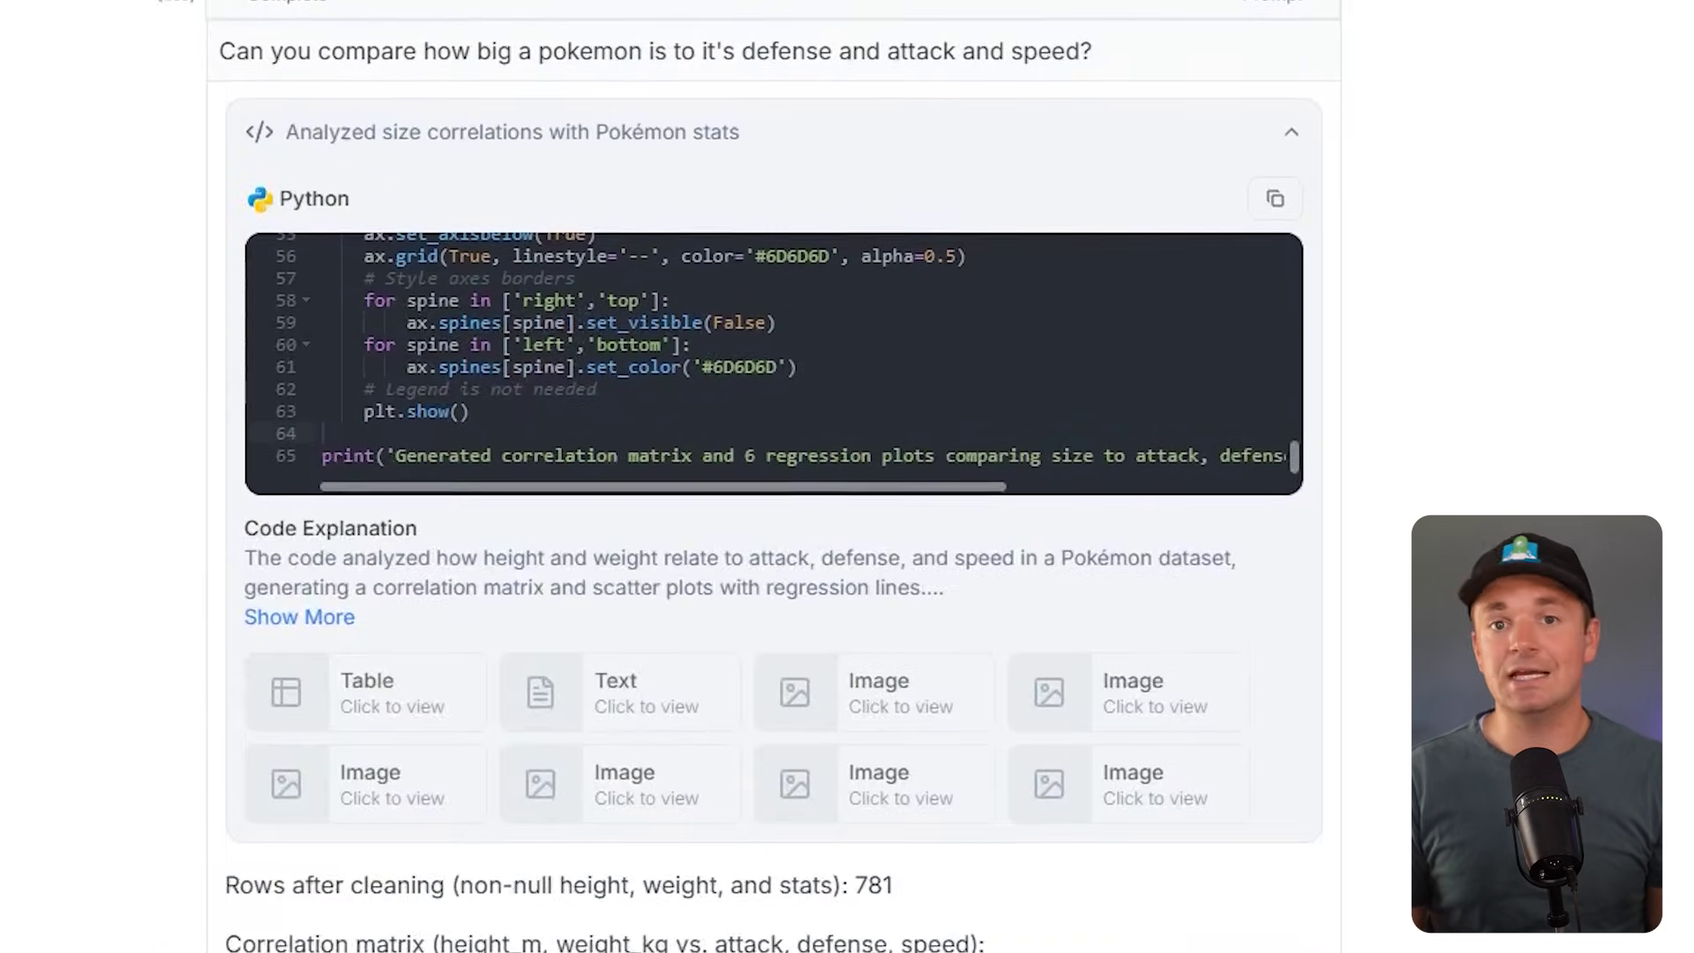
scroll(774, 477, "down", 8)
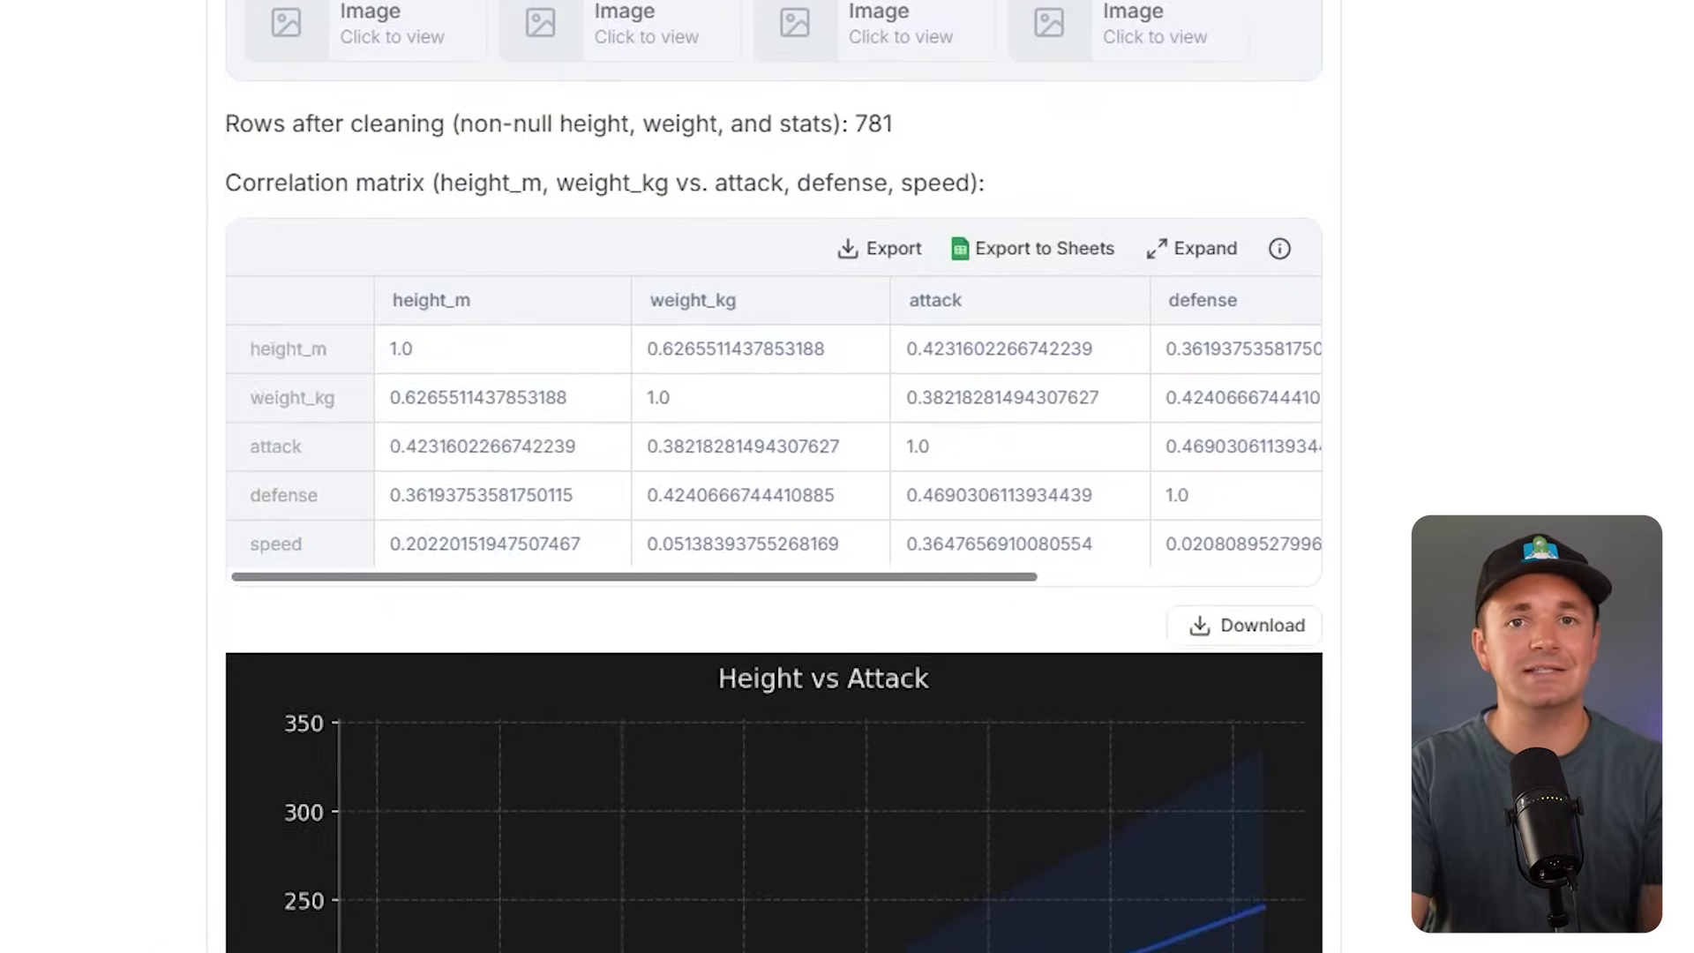
scroll(774, 477, "down", 5)
scroll(774, 477, "down", 10)
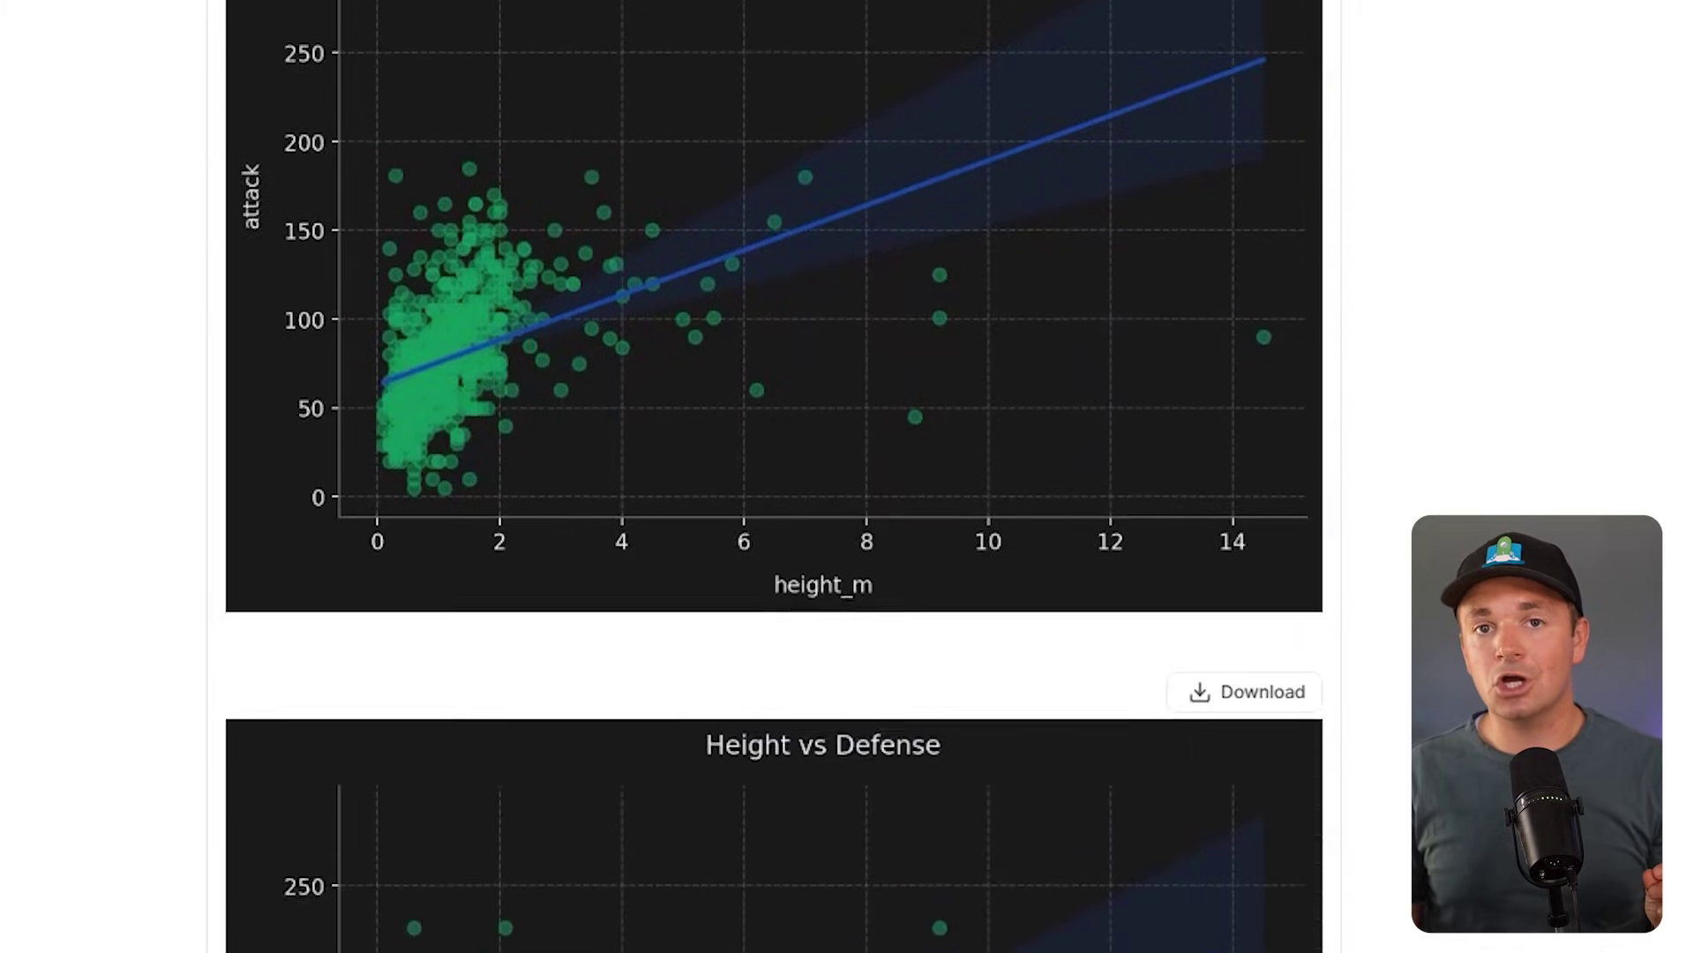
scroll(774, 476, "down", 12)
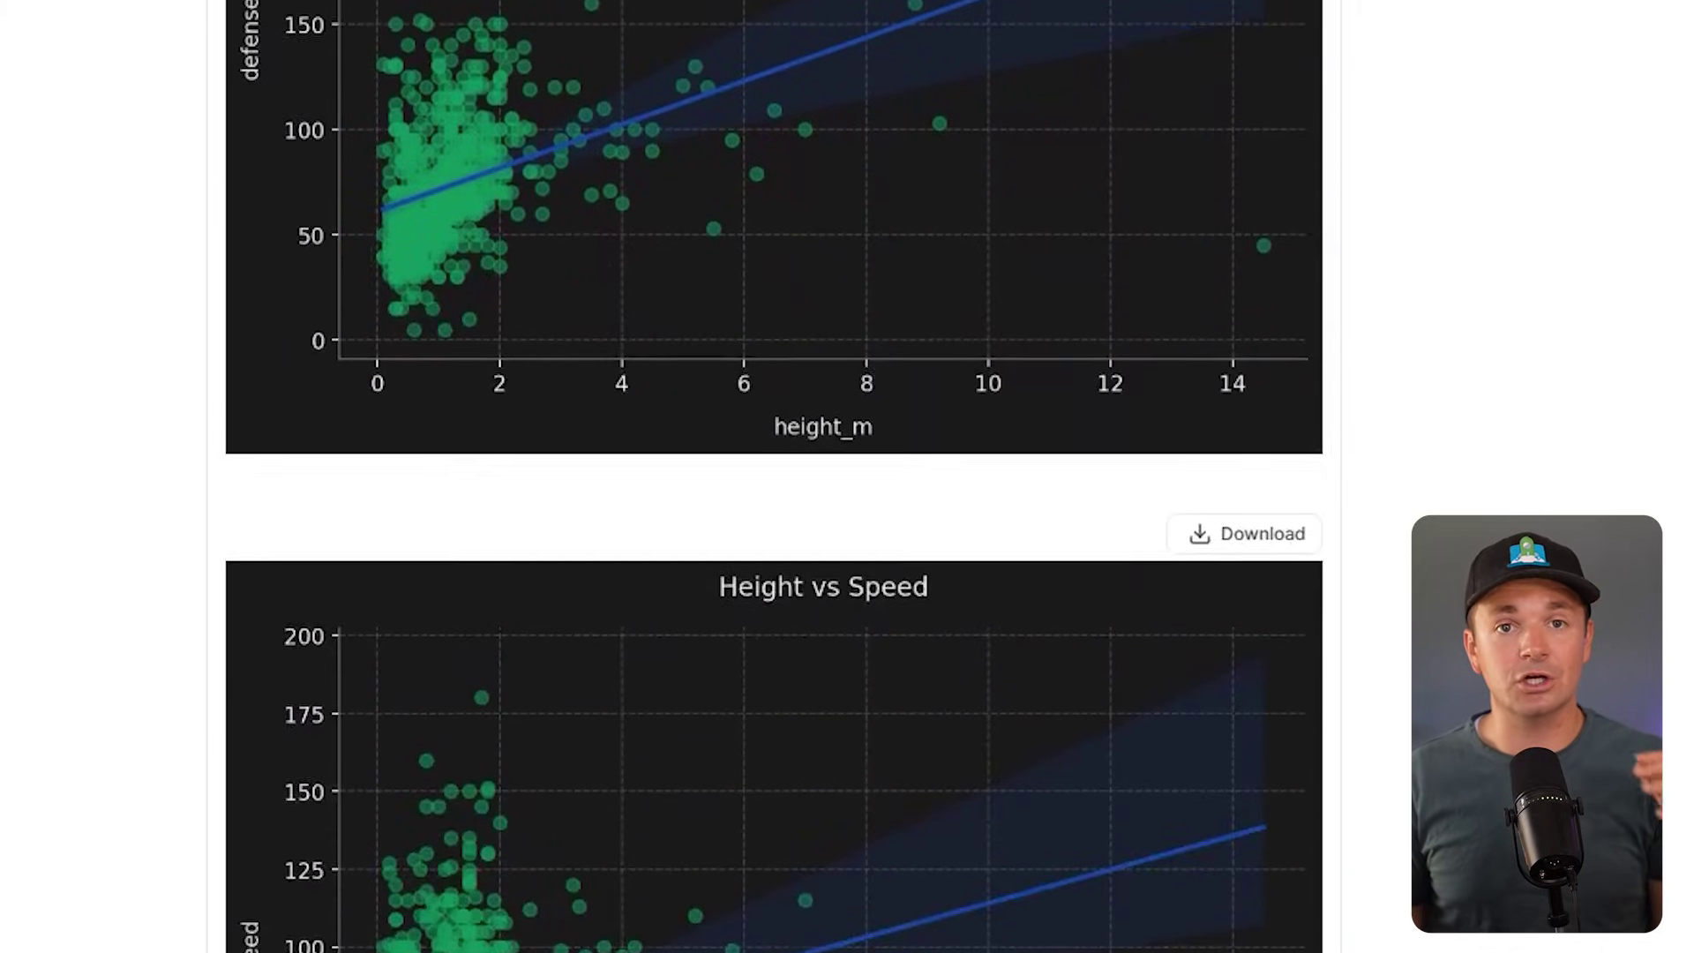
scroll(774, 477, "down", 12)
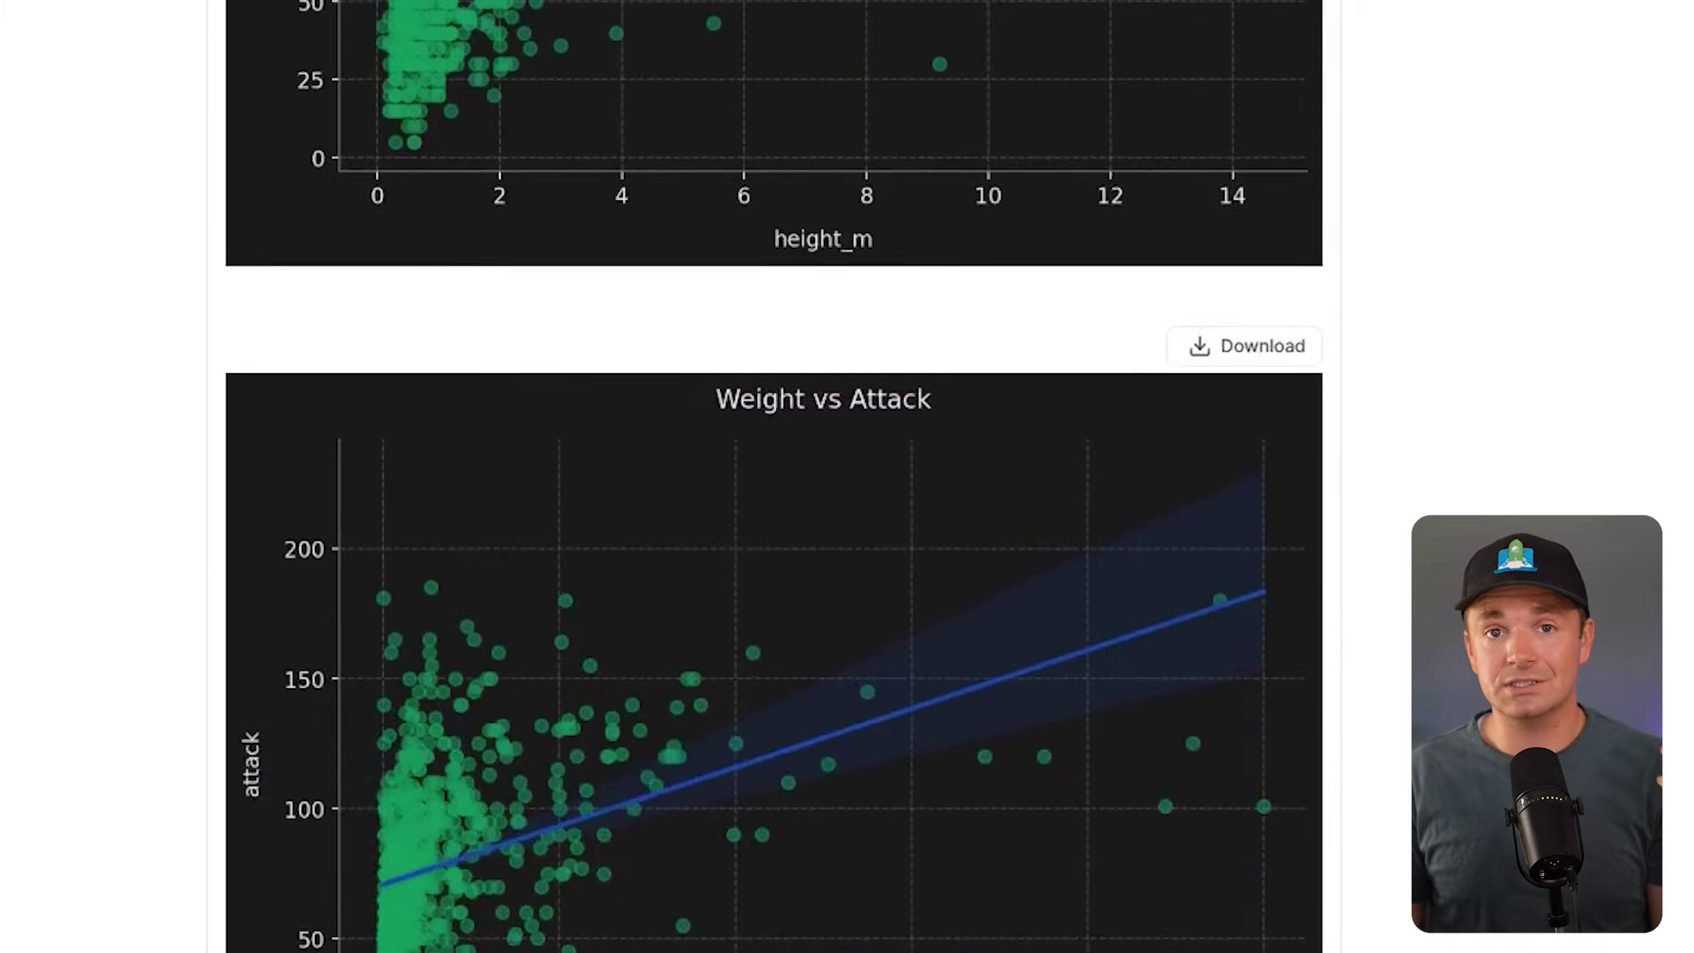
scroll(774, 477, "down", 3)
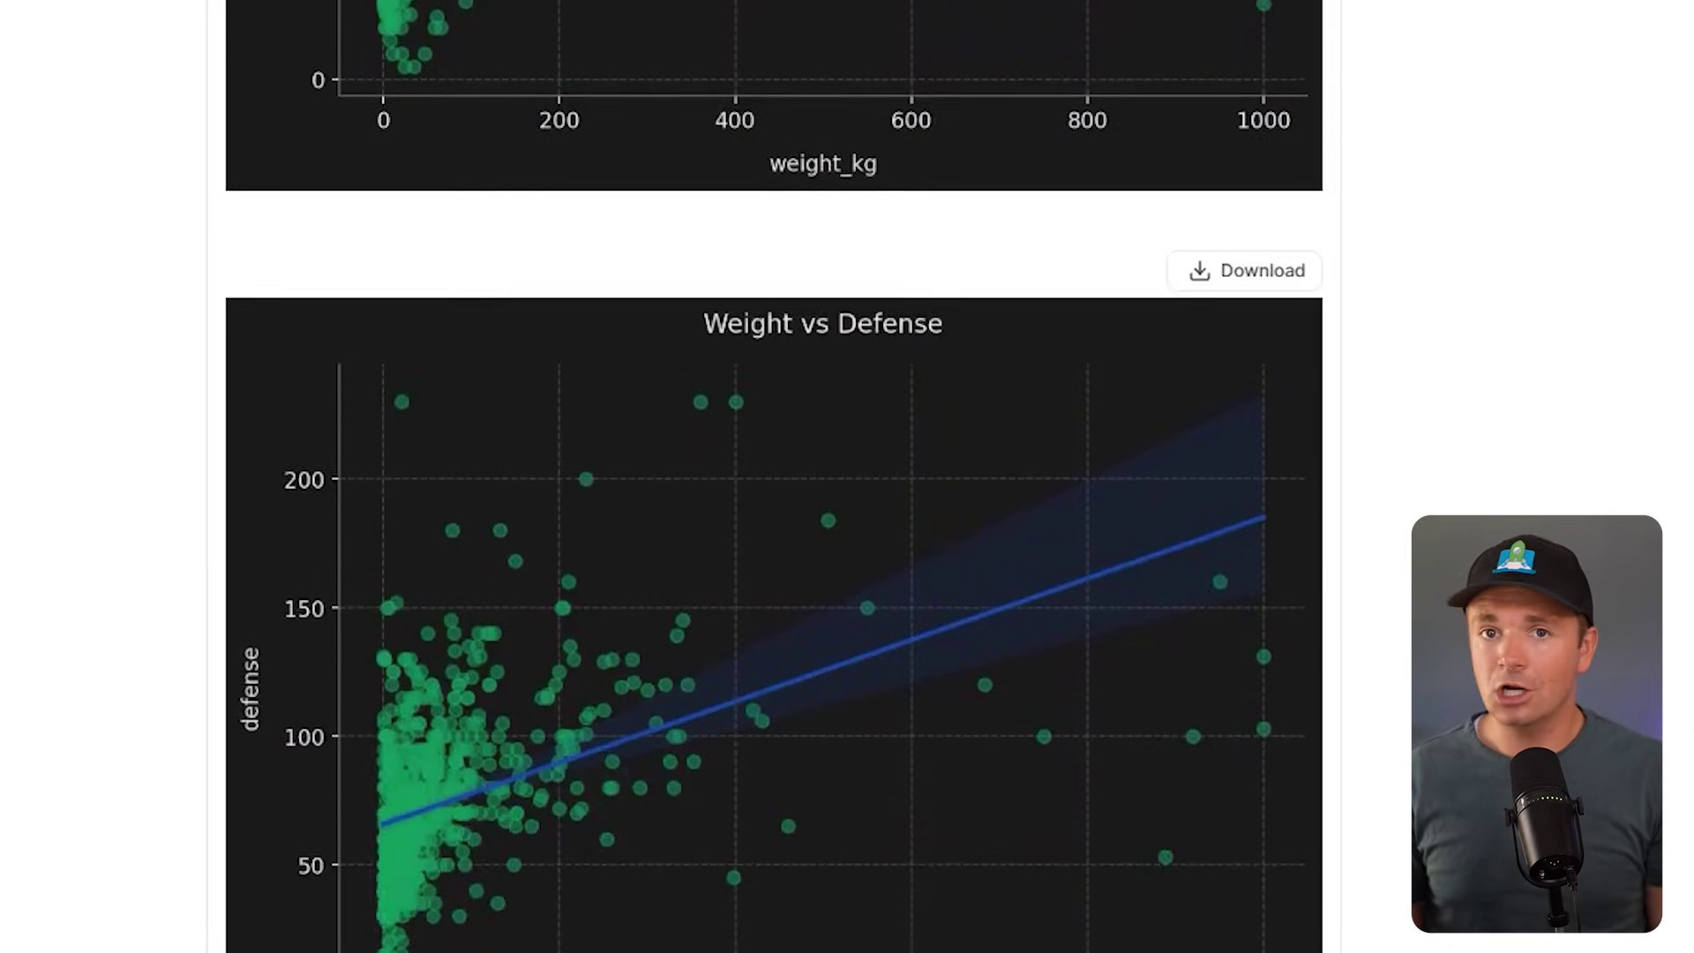
scroll(774, 476, "down", 9)
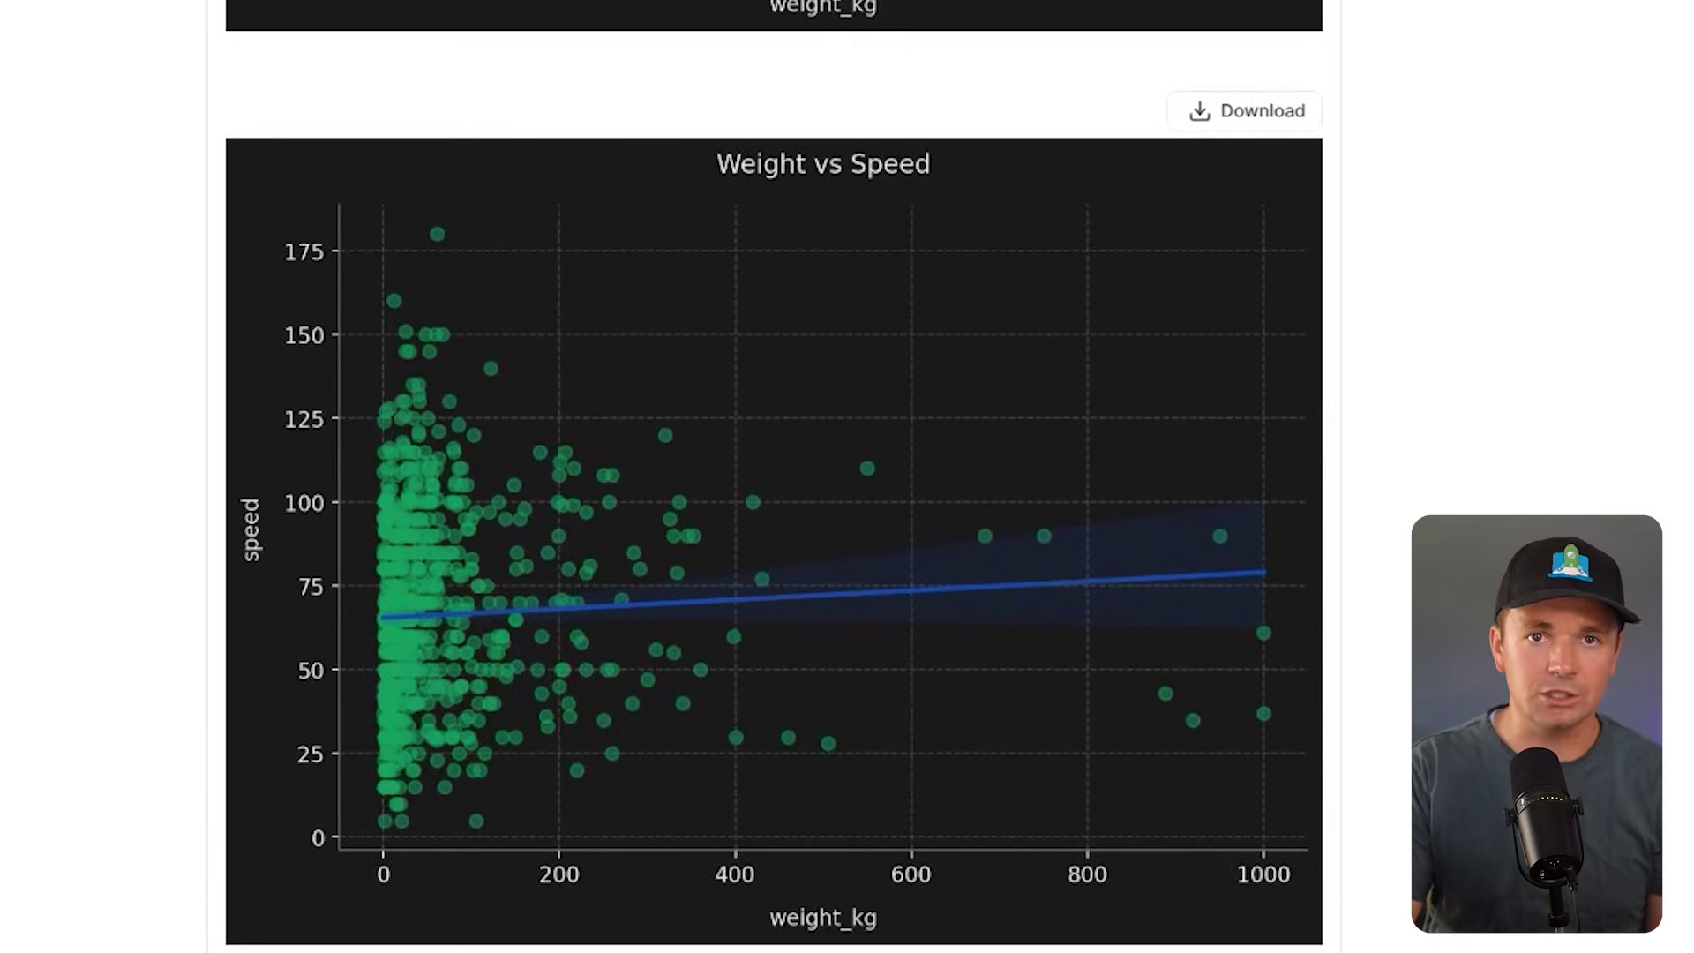
scroll(780, 420, "down", 12)
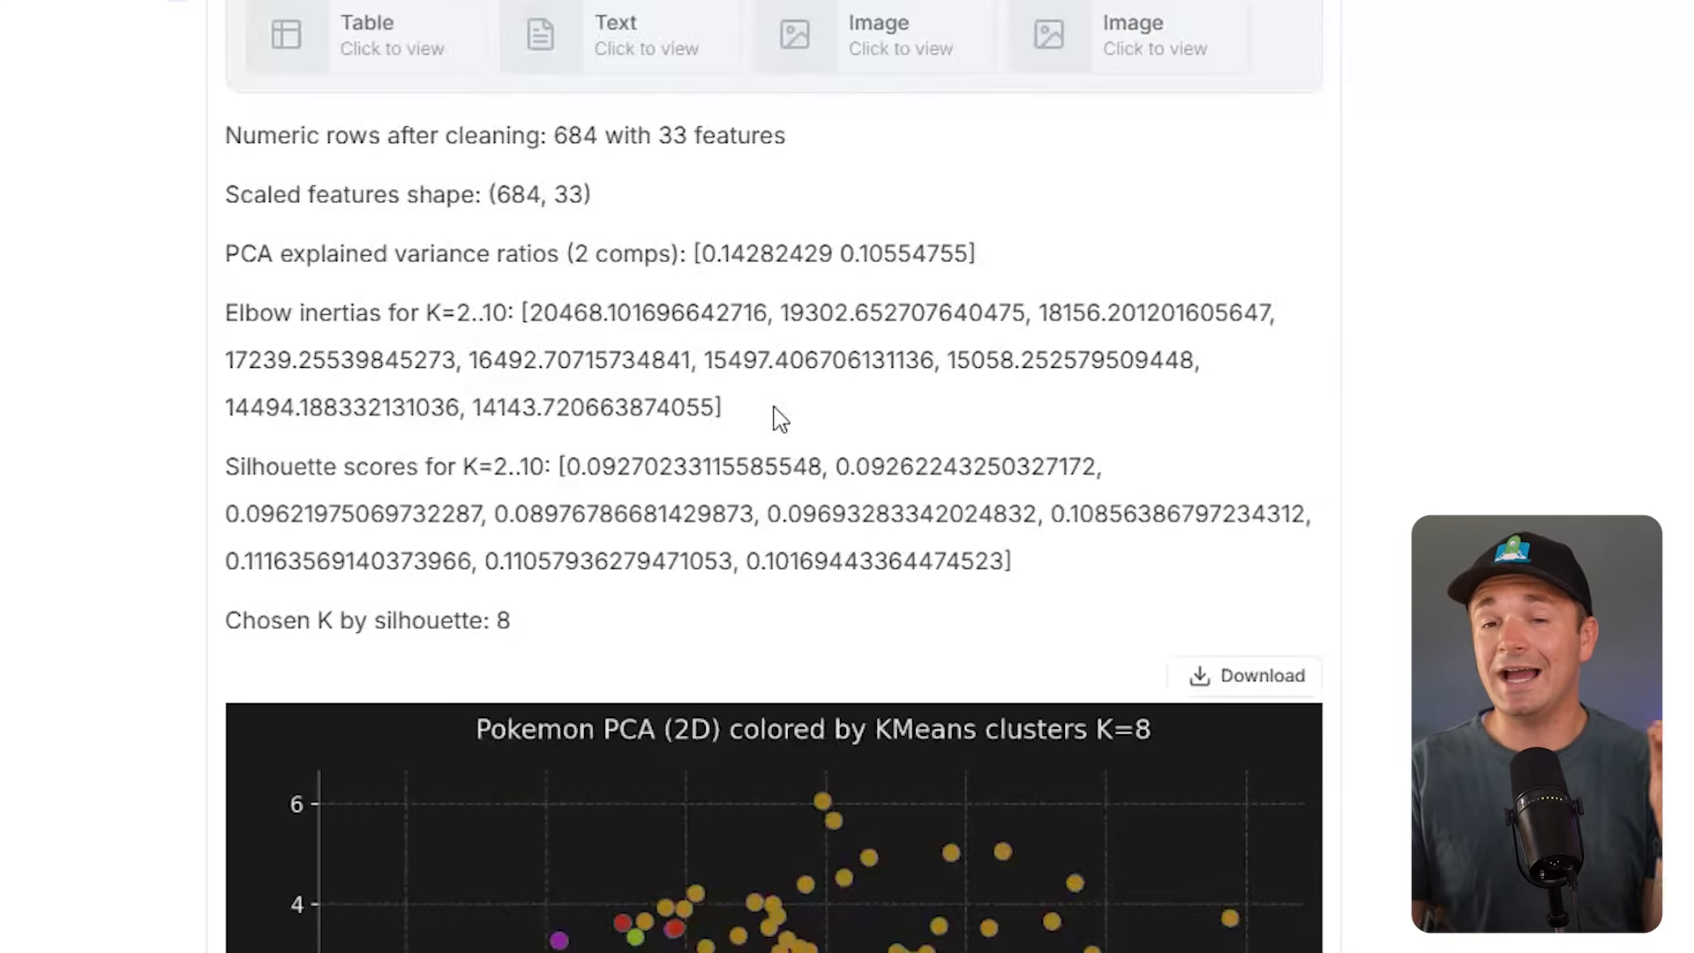
- Scroll through the elbow and silhouette charts, cluster table and notes to the 24.8% variance summary
scroll(777, 411, "down", 6)
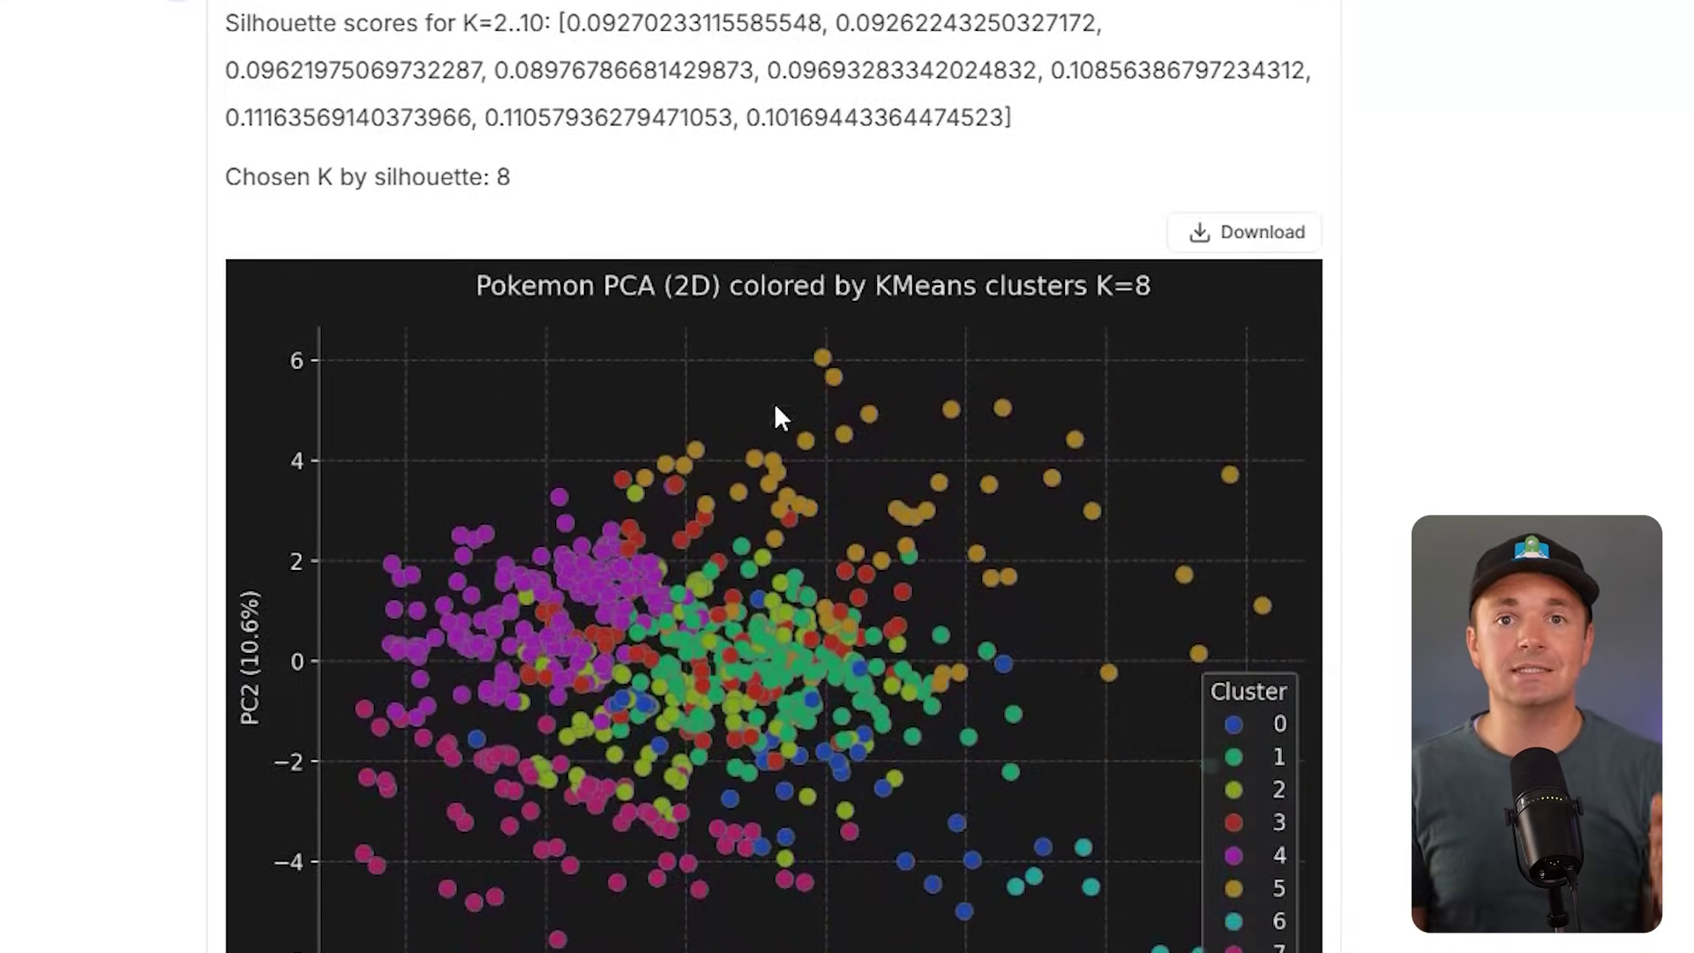
scroll(776, 410, "down", 2)
scroll(777, 410, "down", 3)
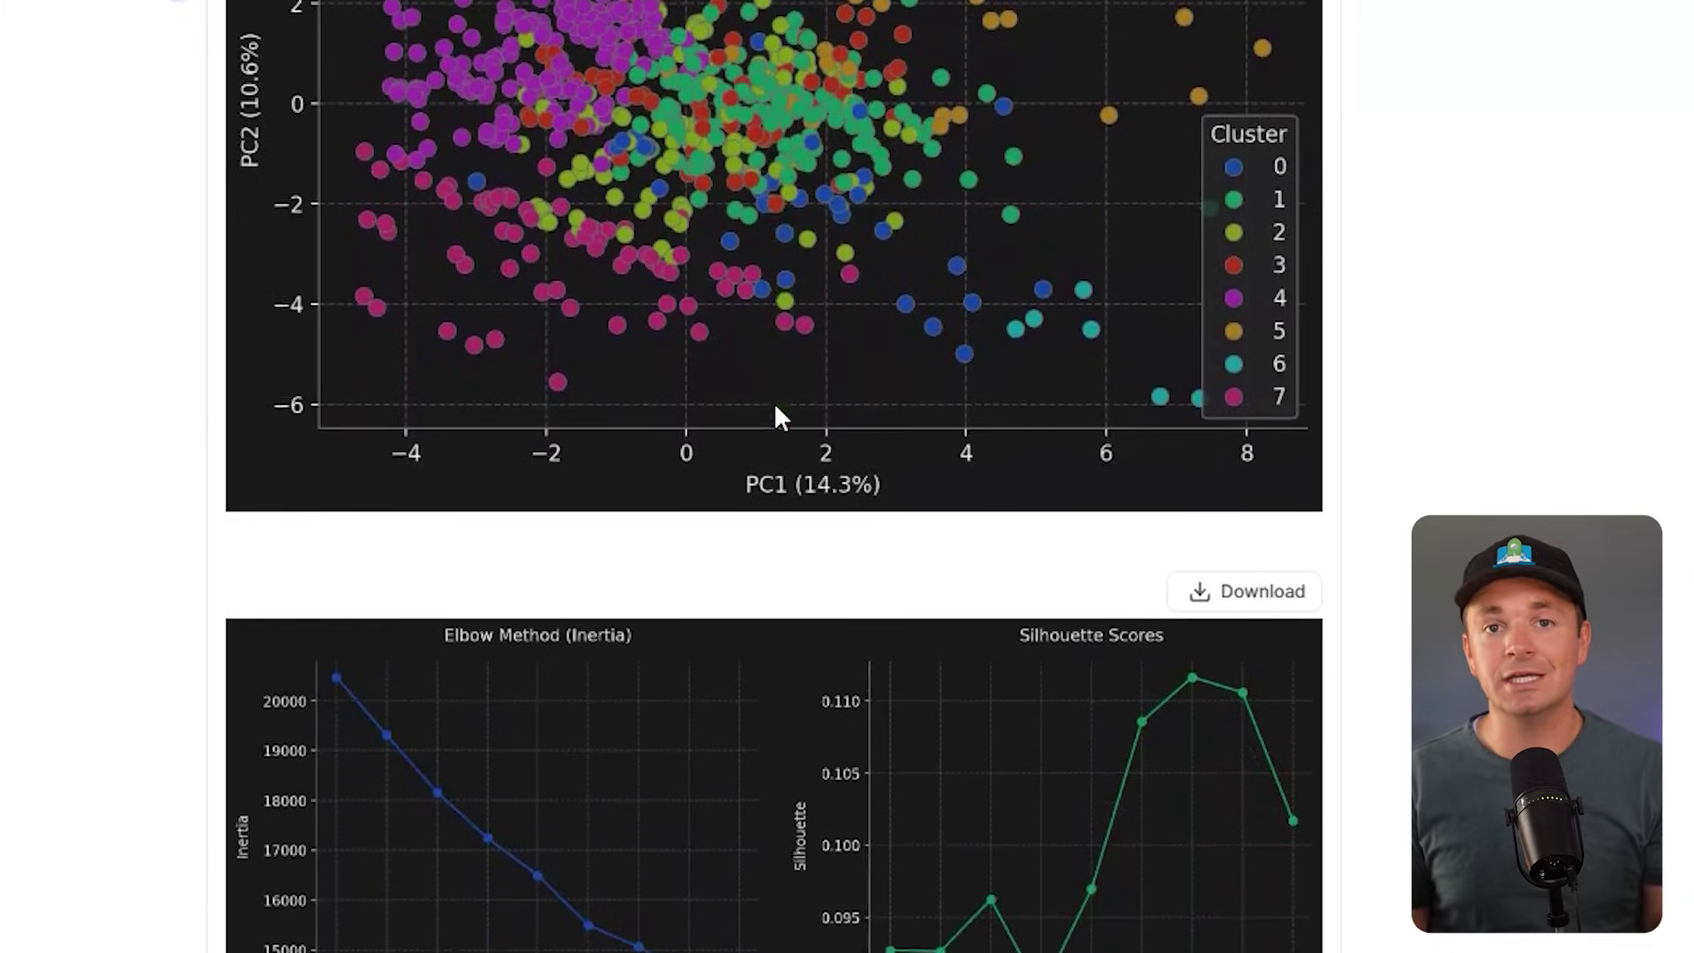
scroll(776, 408, "down", 8)
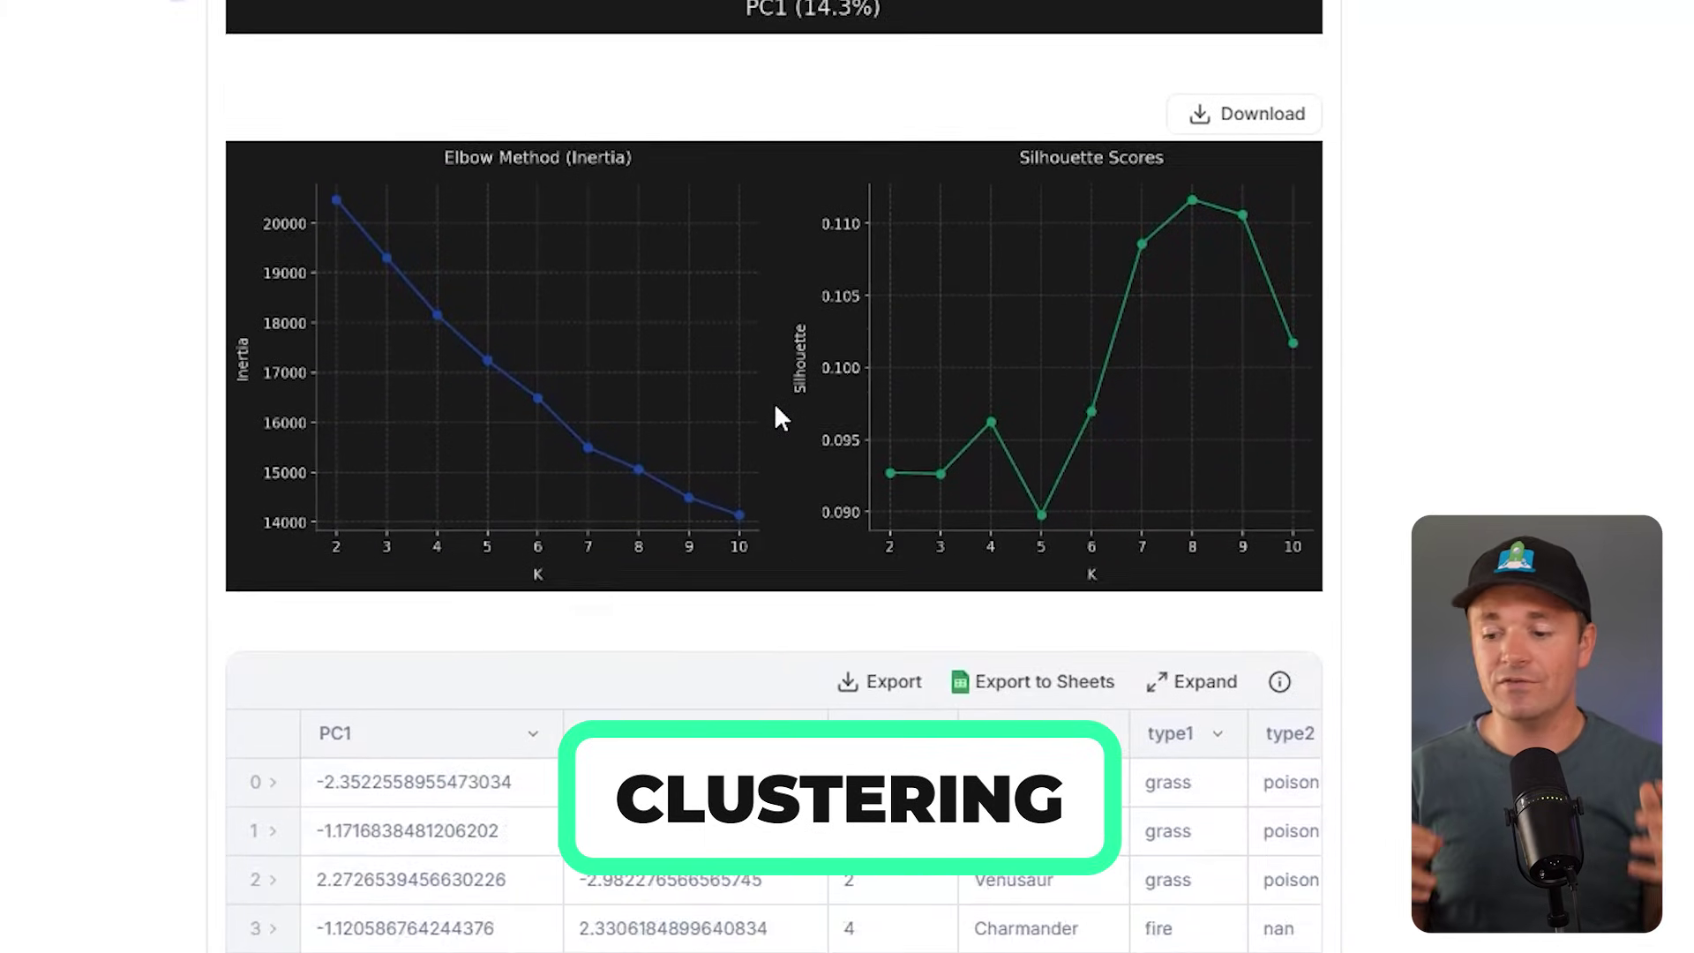
scroll(776, 407, "down", 6)
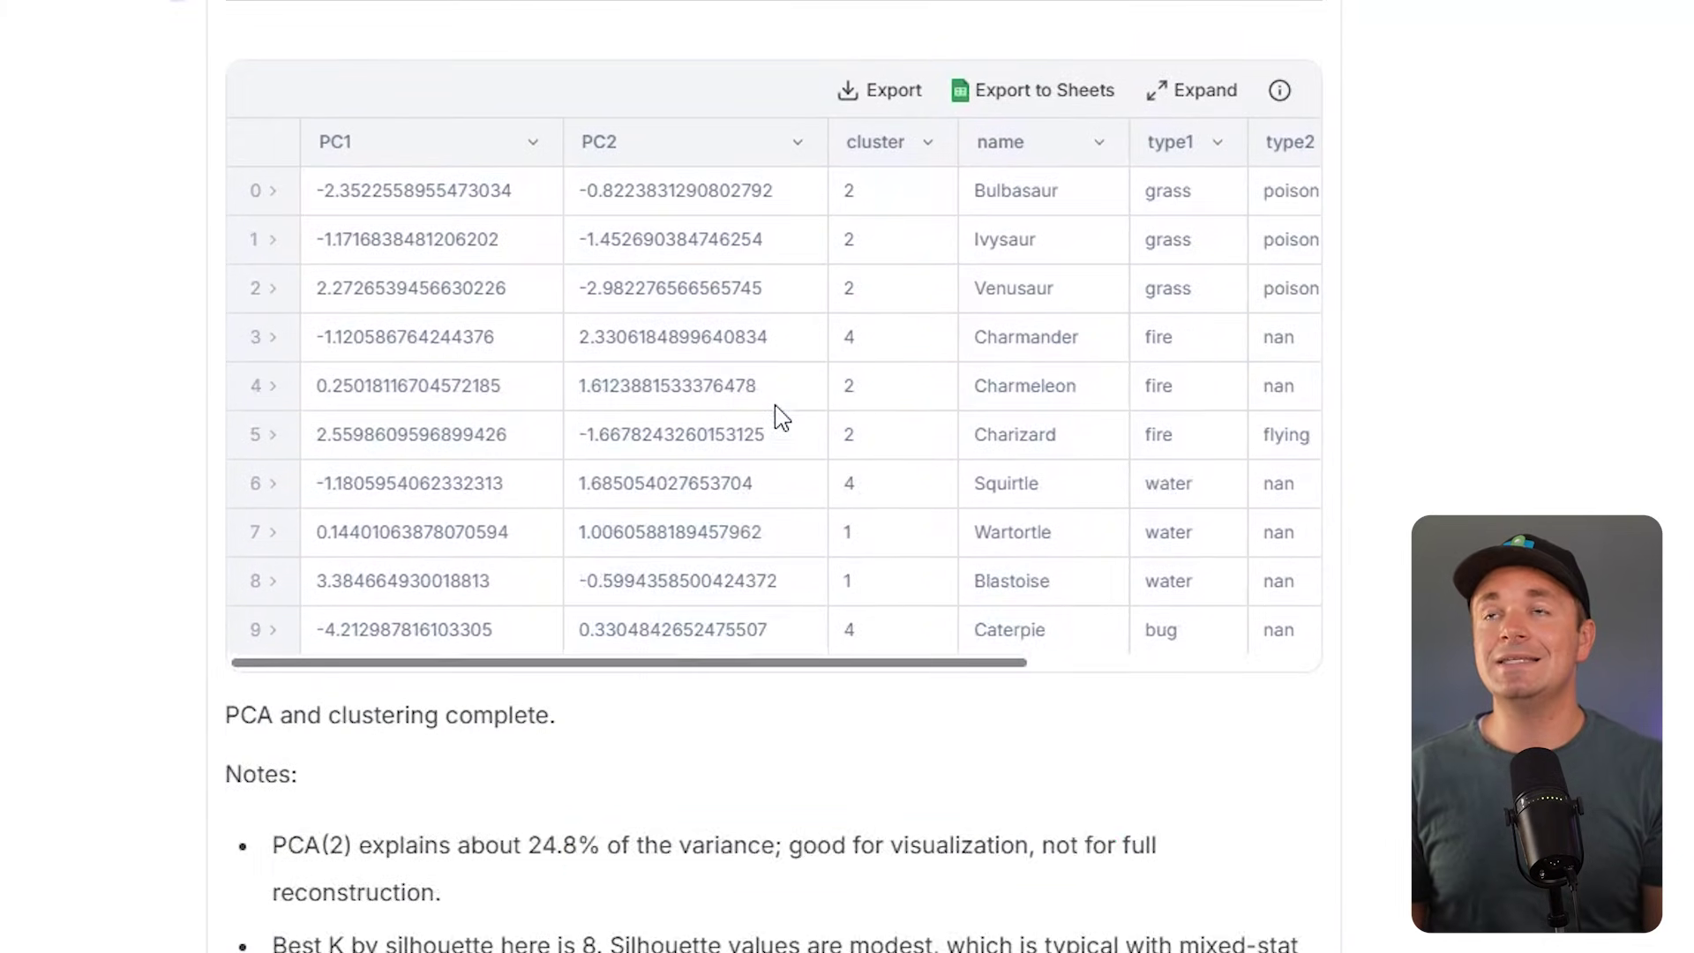
scroll(777, 415, "down", 4)
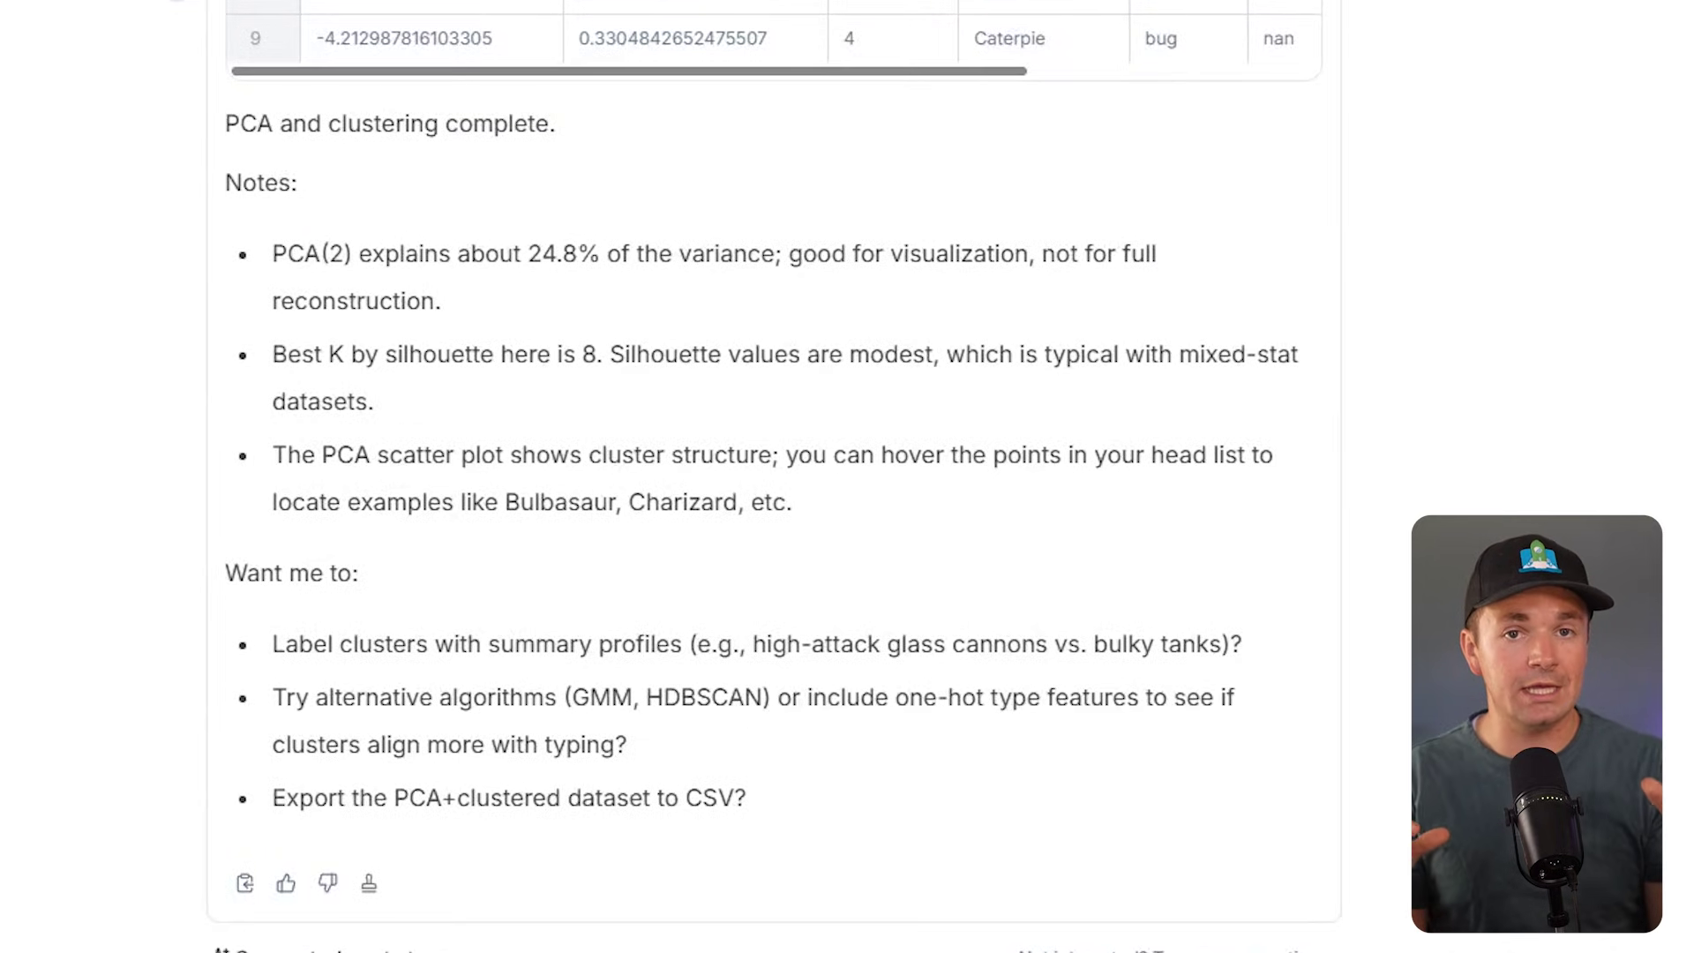
- Scroll back up to the PCA scatter plot of the eight KMeans clusters
scroll(759, 428, "up", 7)
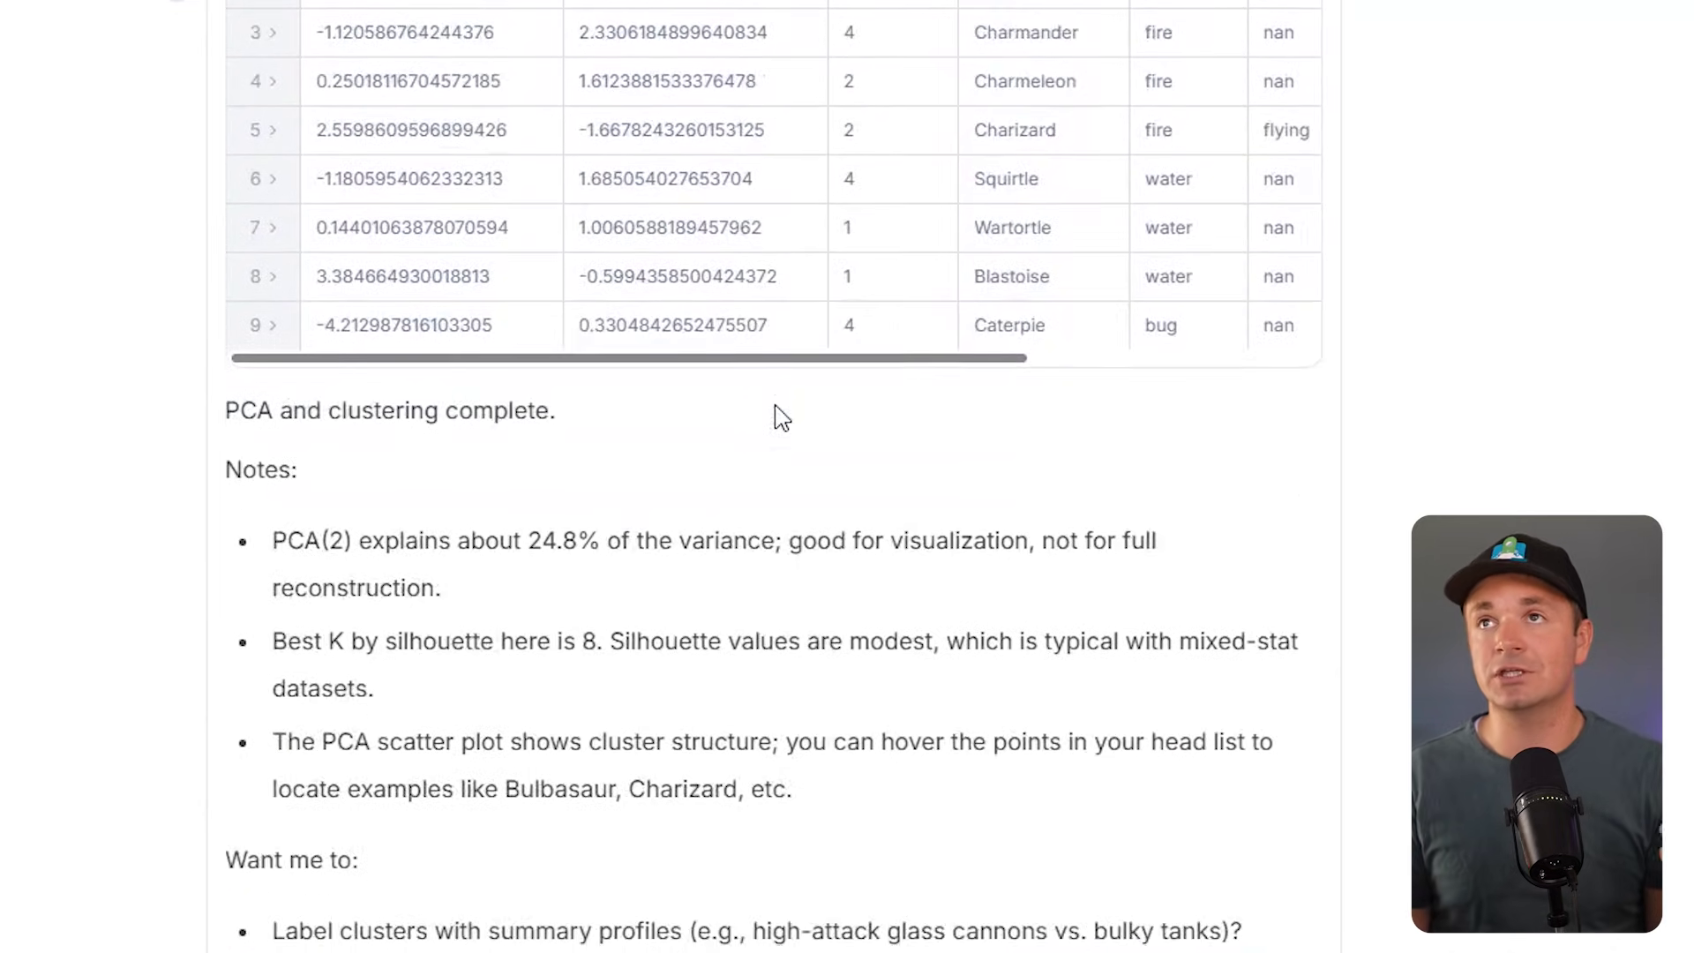
scroll(781, 416, "up", 8)
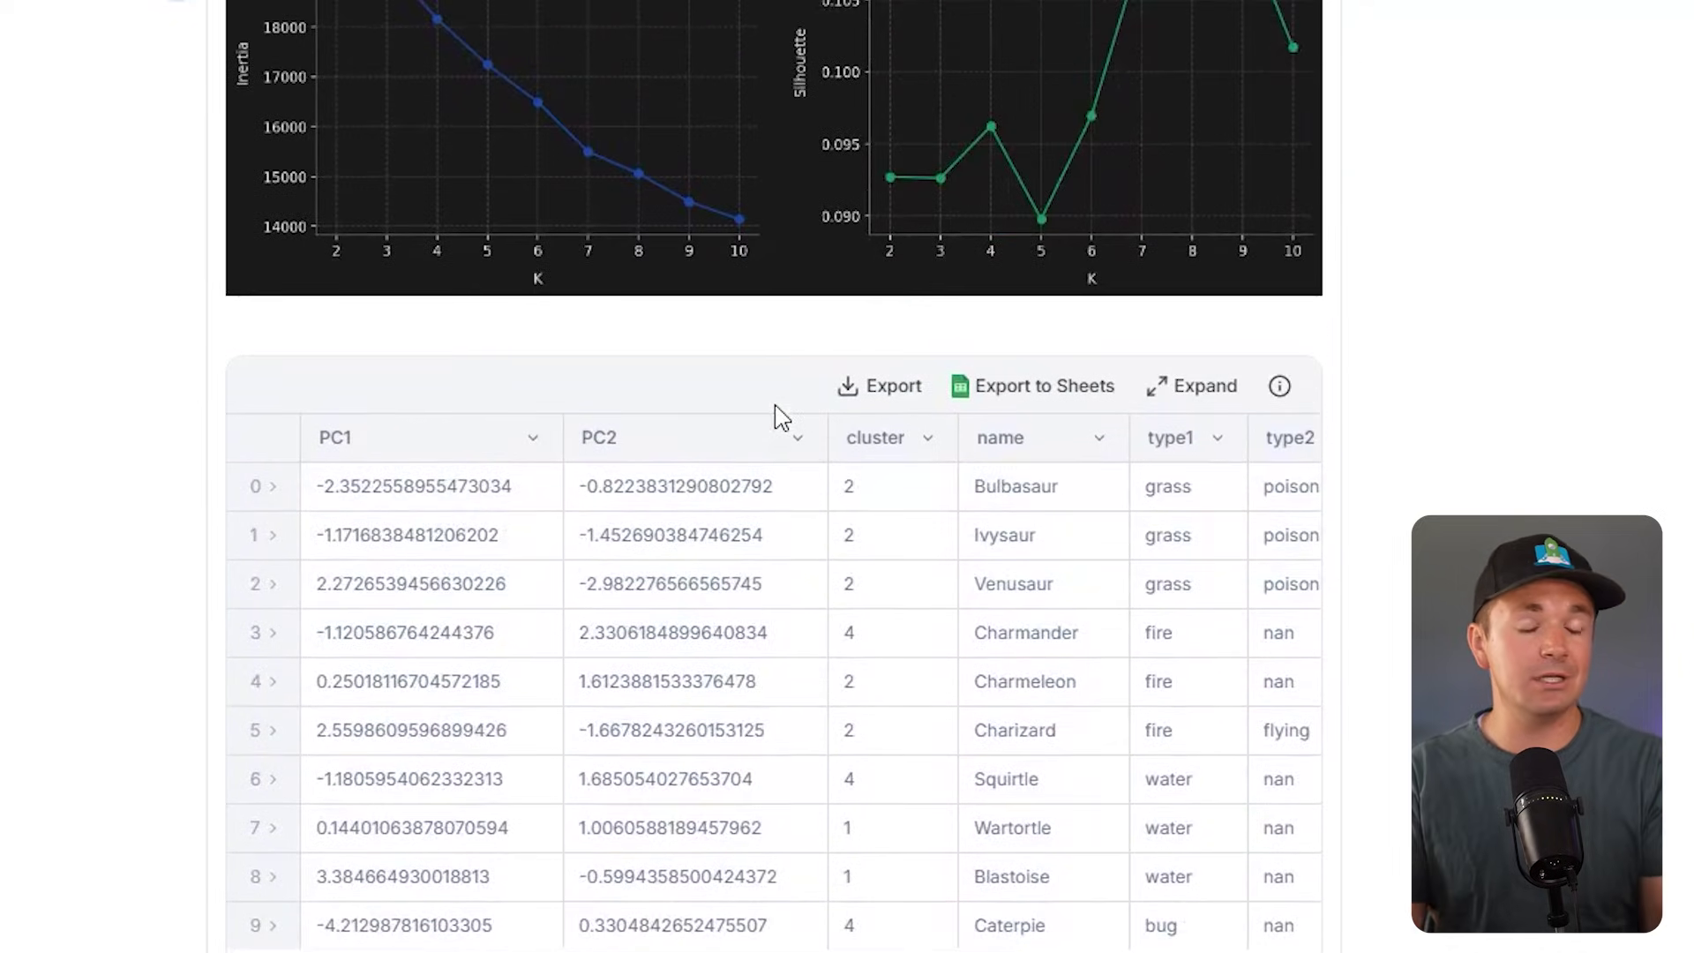
scroll(779, 416, "up", 5)
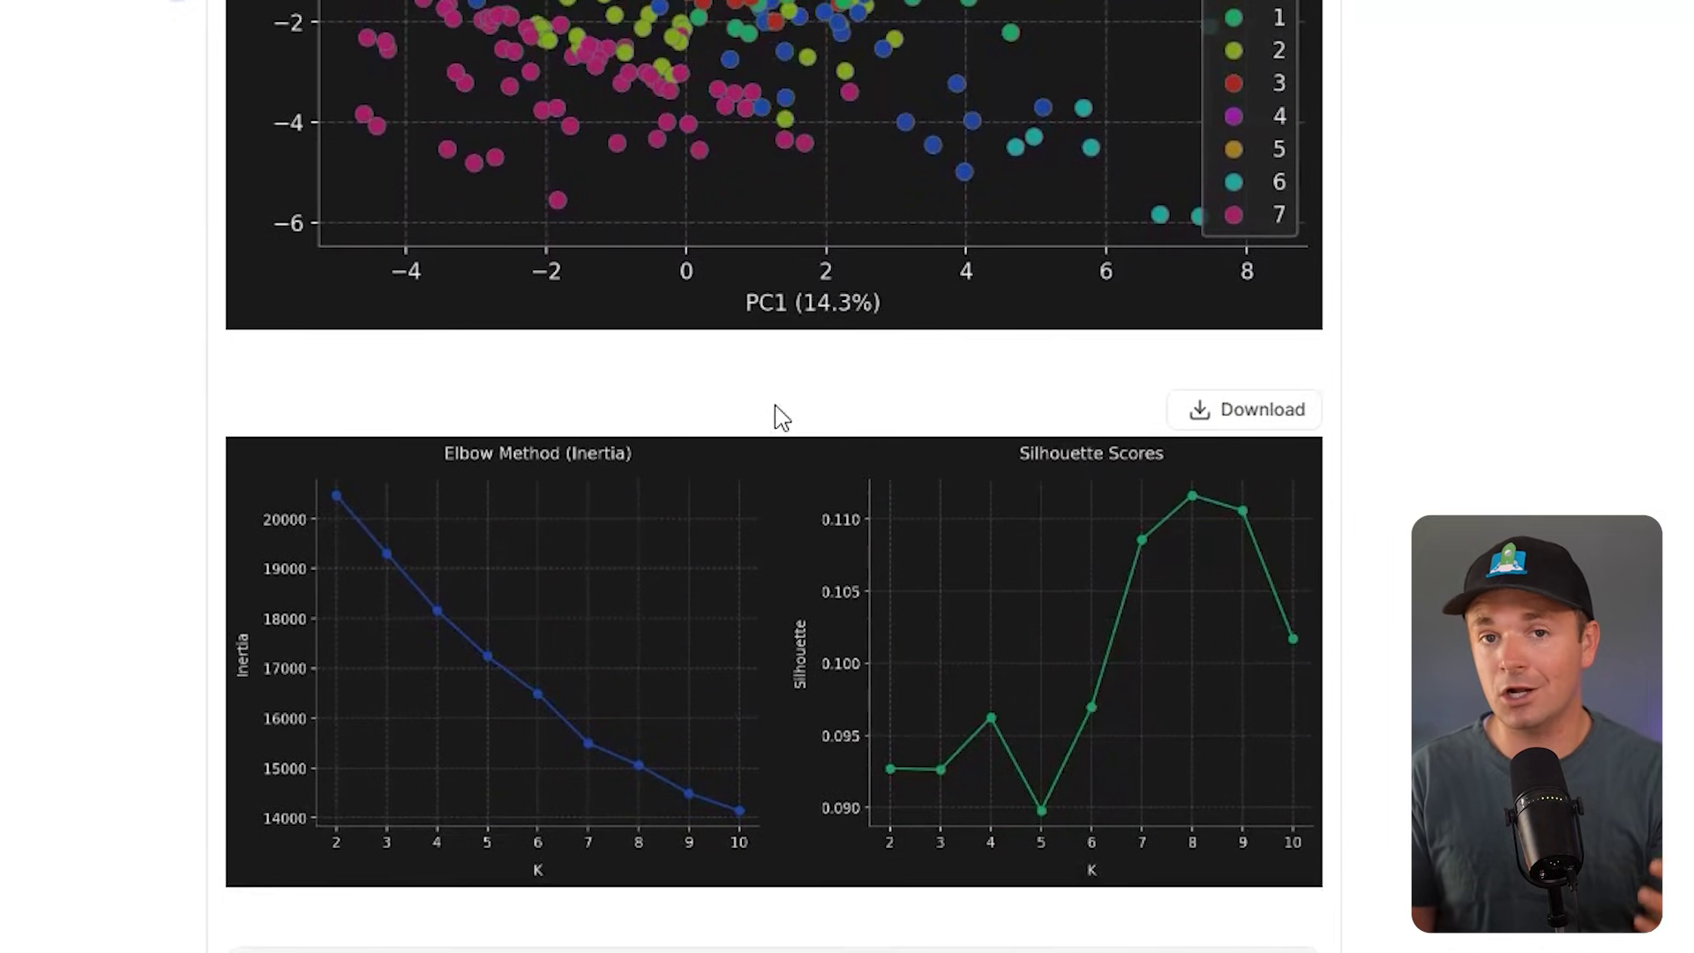
scroll(775, 402, "up", 2)
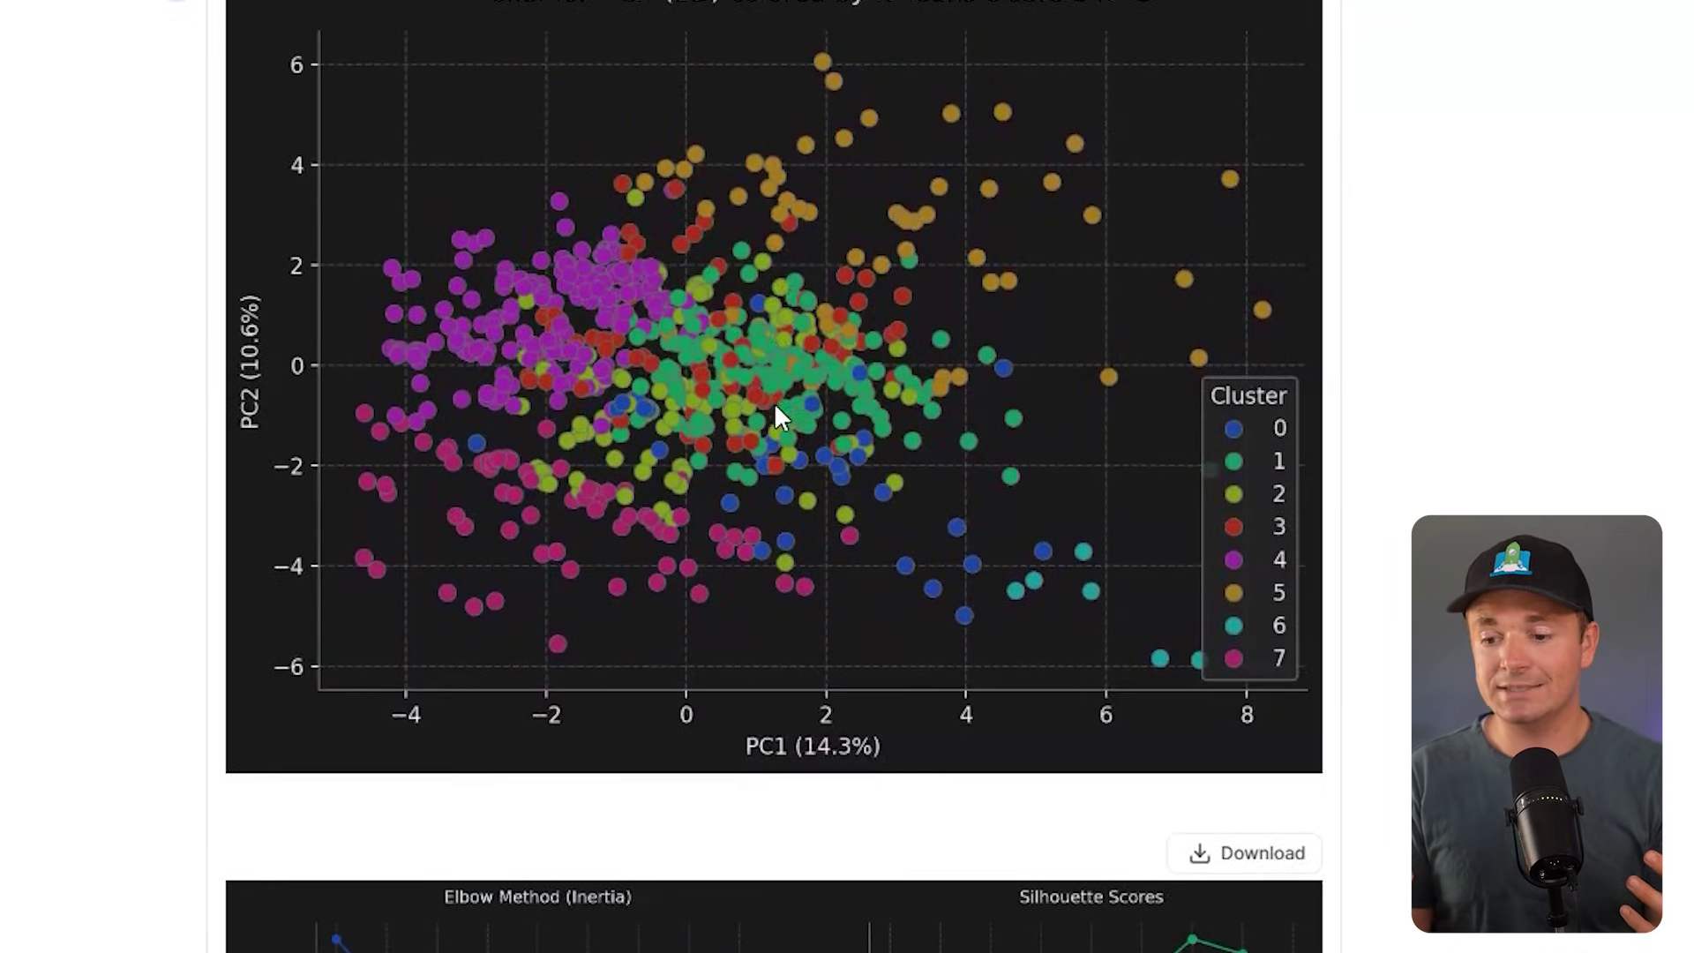
scroll(775, 402, "up", 3)
scroll(776, 406, "up", 5)
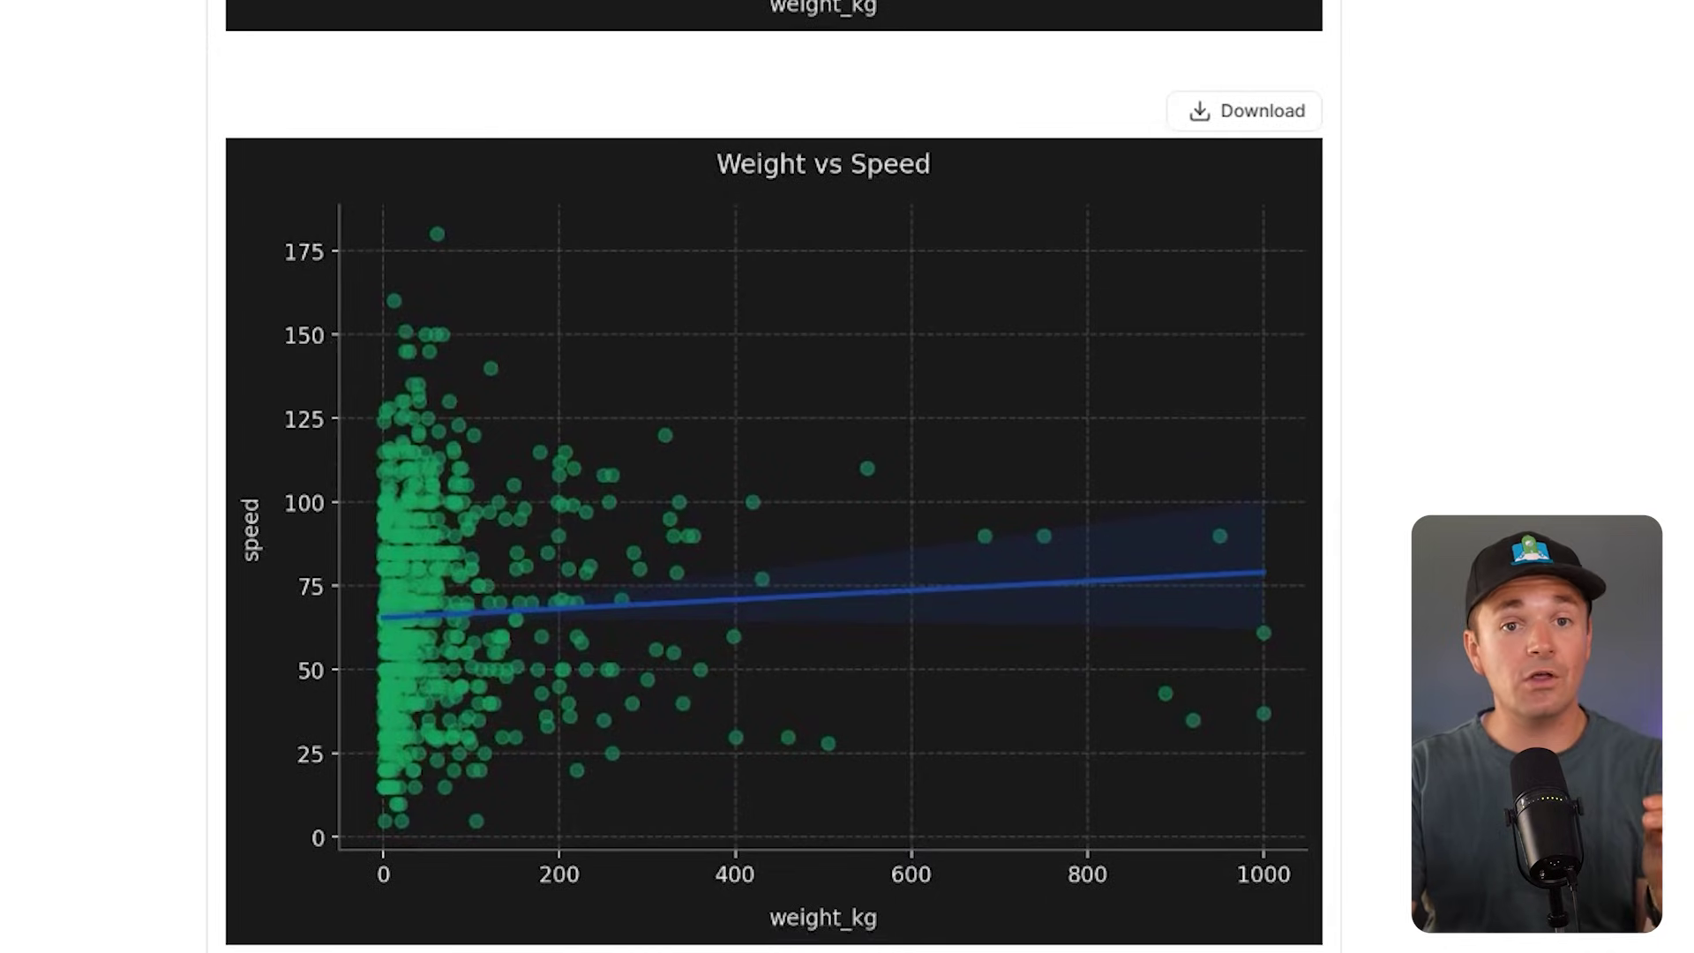
- Scroll back up through the size scatter plots to the Top 5 attack and defense tables
scroll(775, 477, "up", 5)
scroll(775, 477, "up", 8)
scroll(775, 476, "up", 10)
scroll(775, 476, "up", 5)
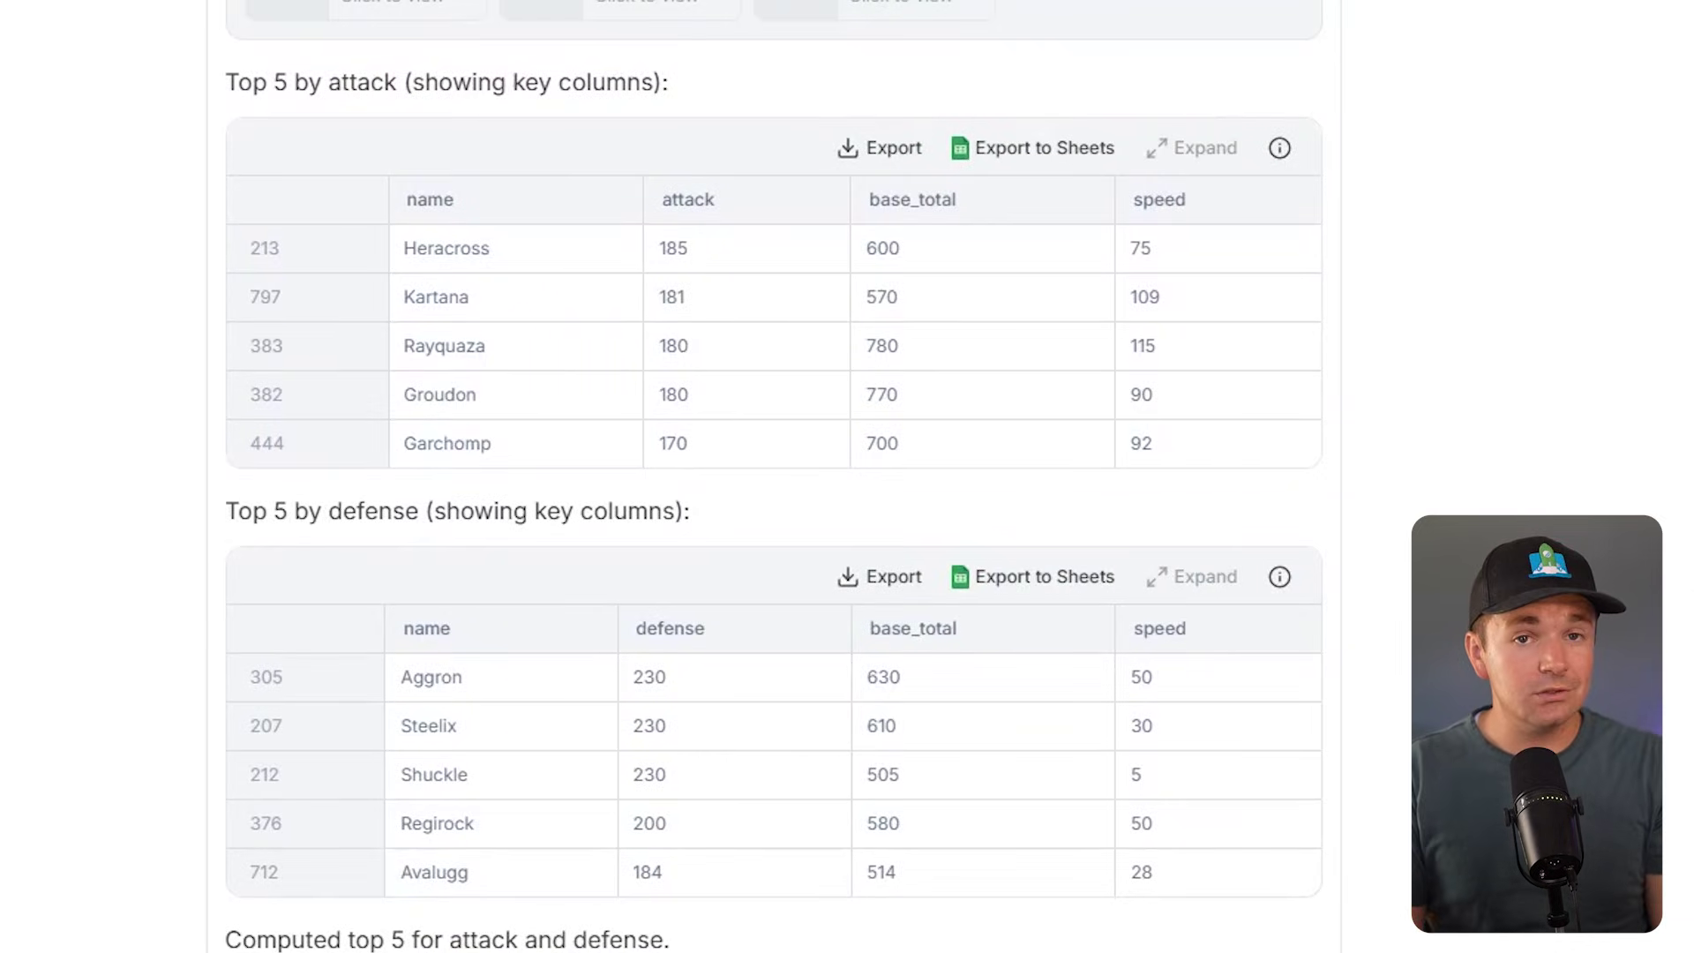
scroll(775, 476, "down", 2)
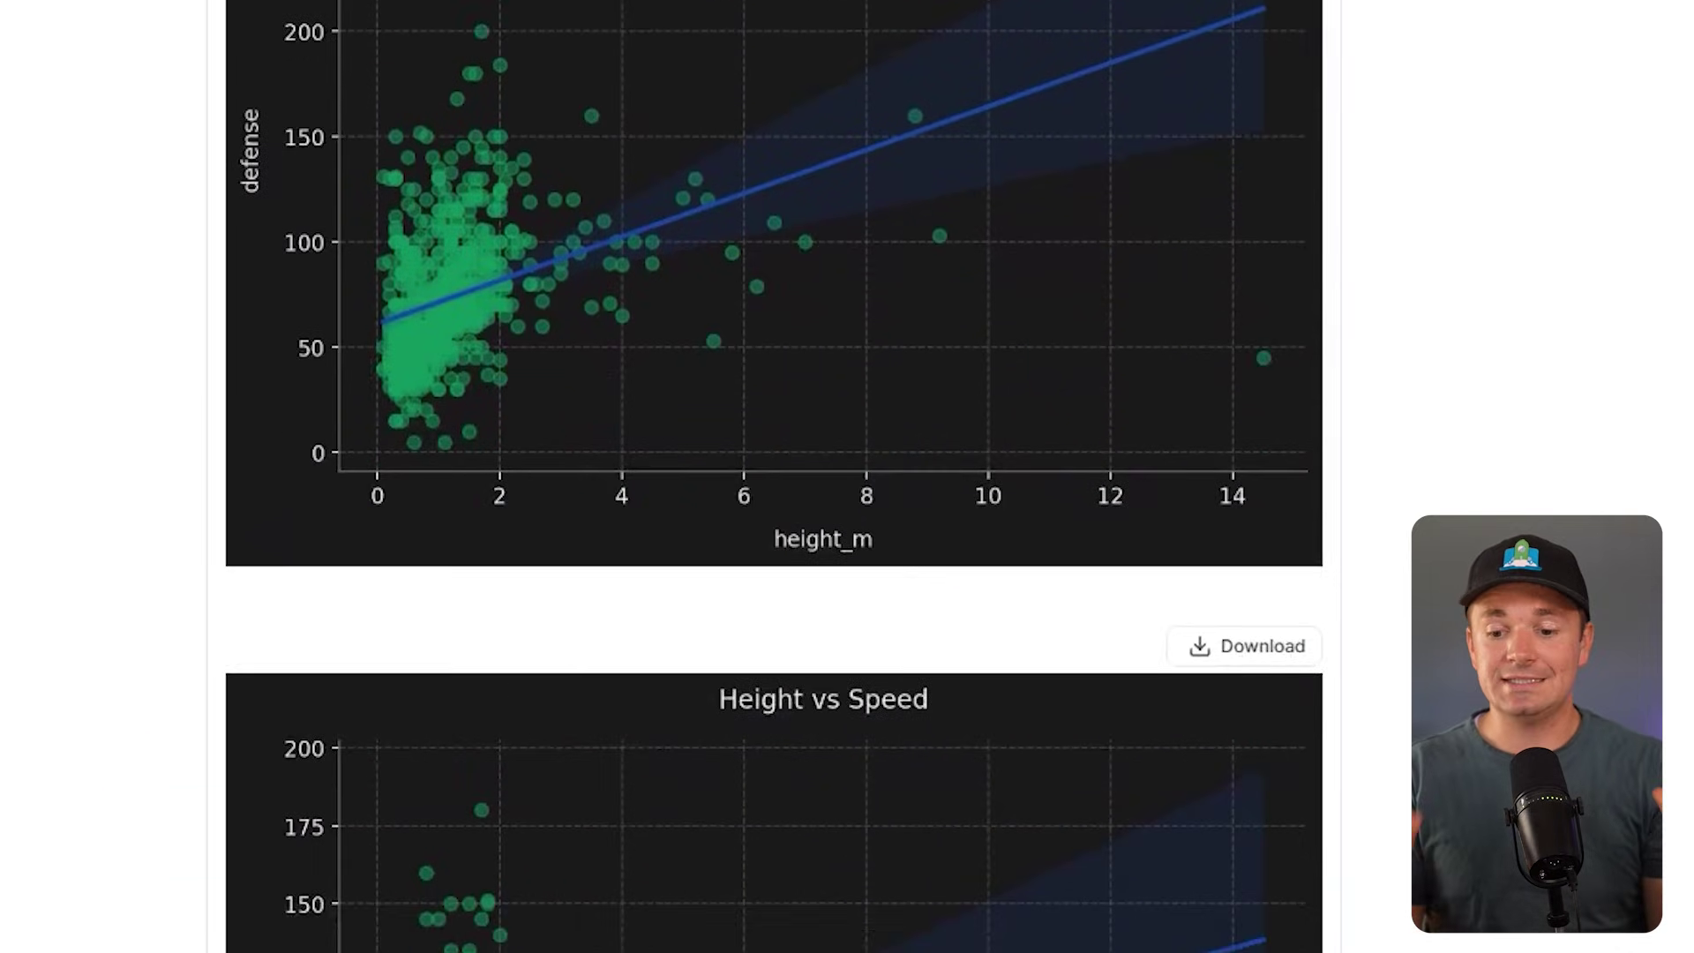
scroll(775, 476, "down", 6)
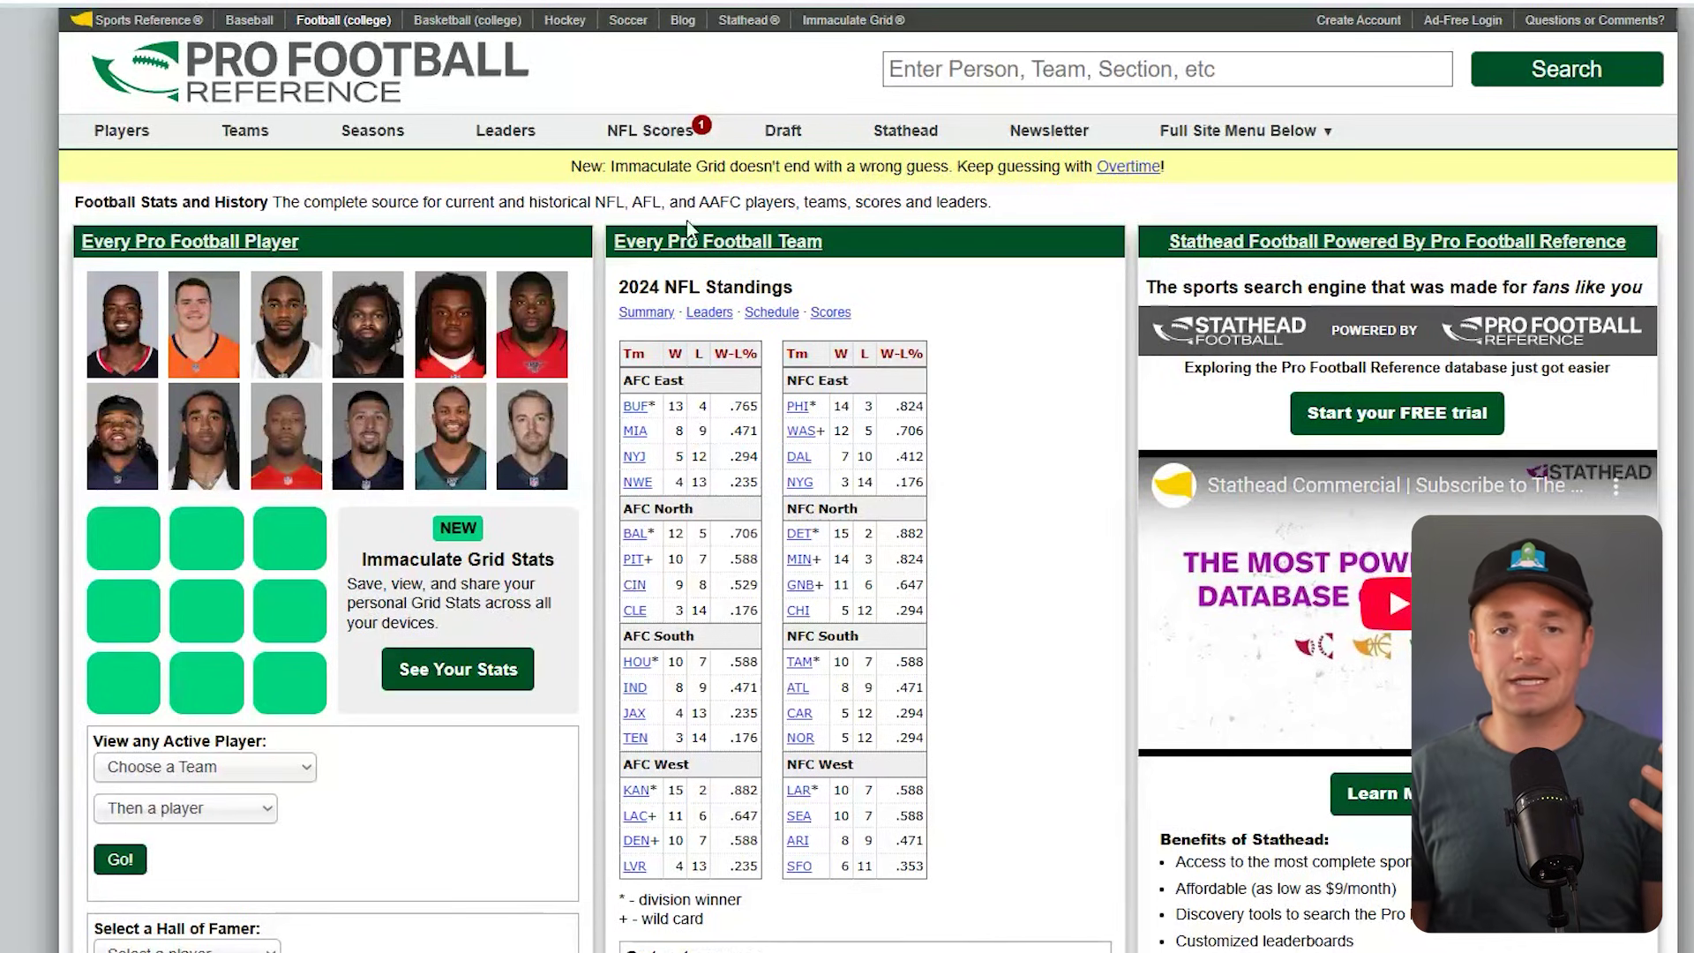
- Open the 2024 NFL rushing stats page and scroll through its Rushing table
mouse_move(369, 140)
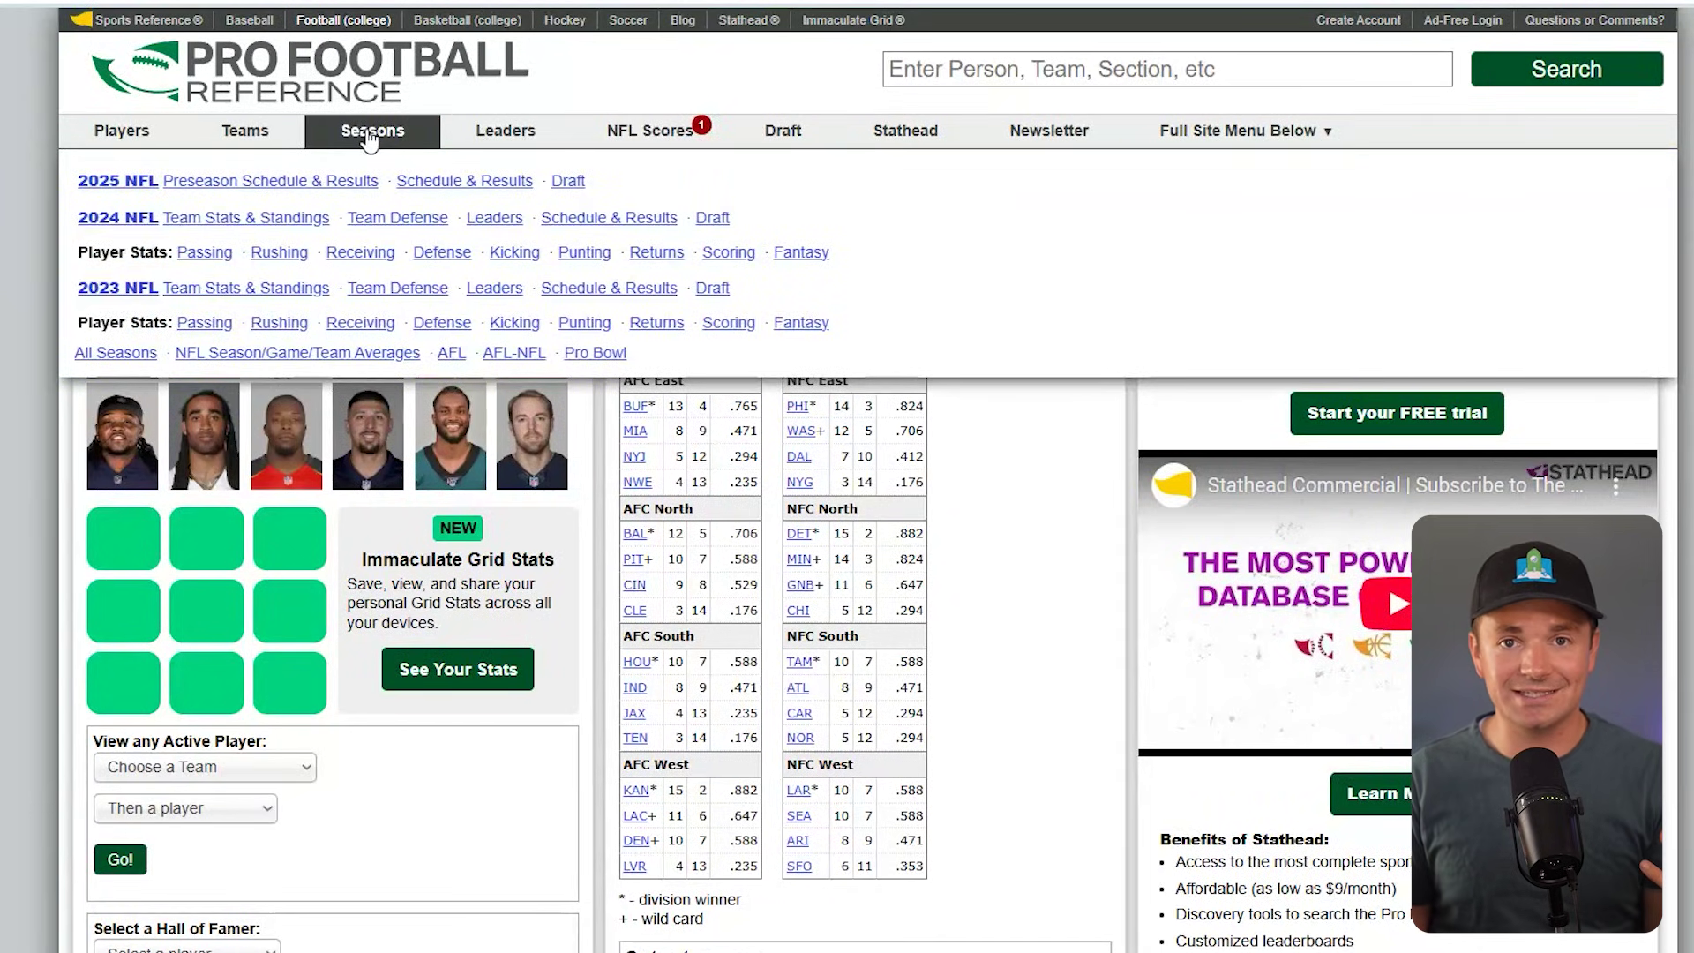
left_click(288, 221)
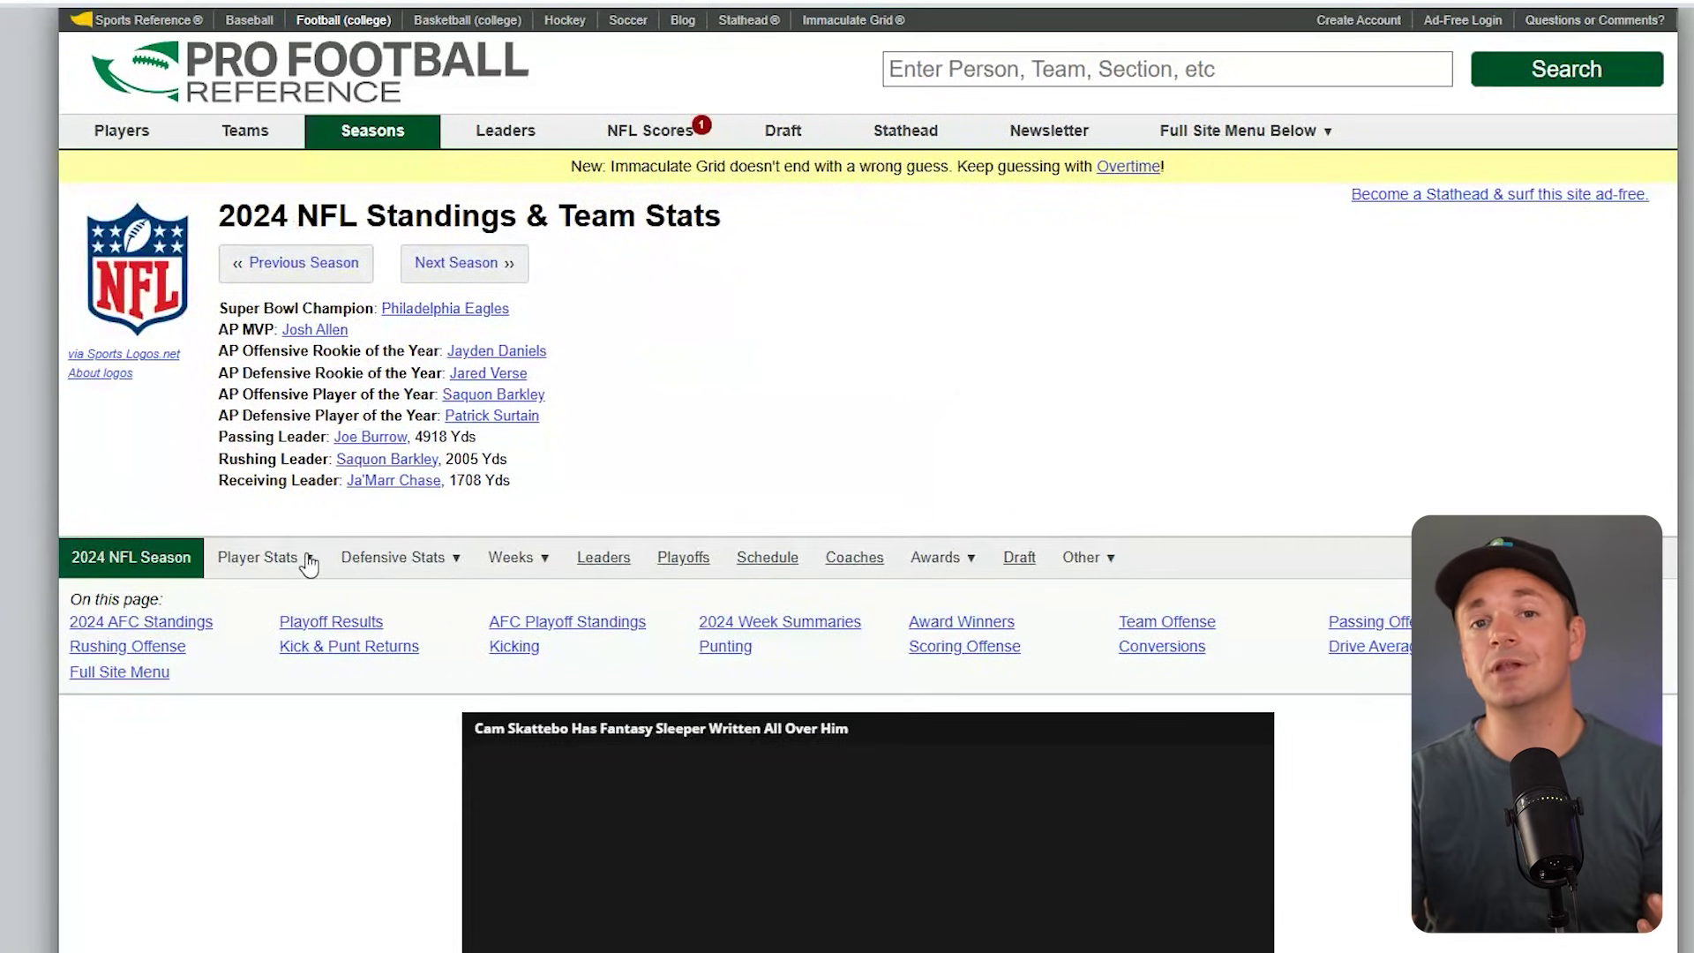
mouse_move(306, 570)
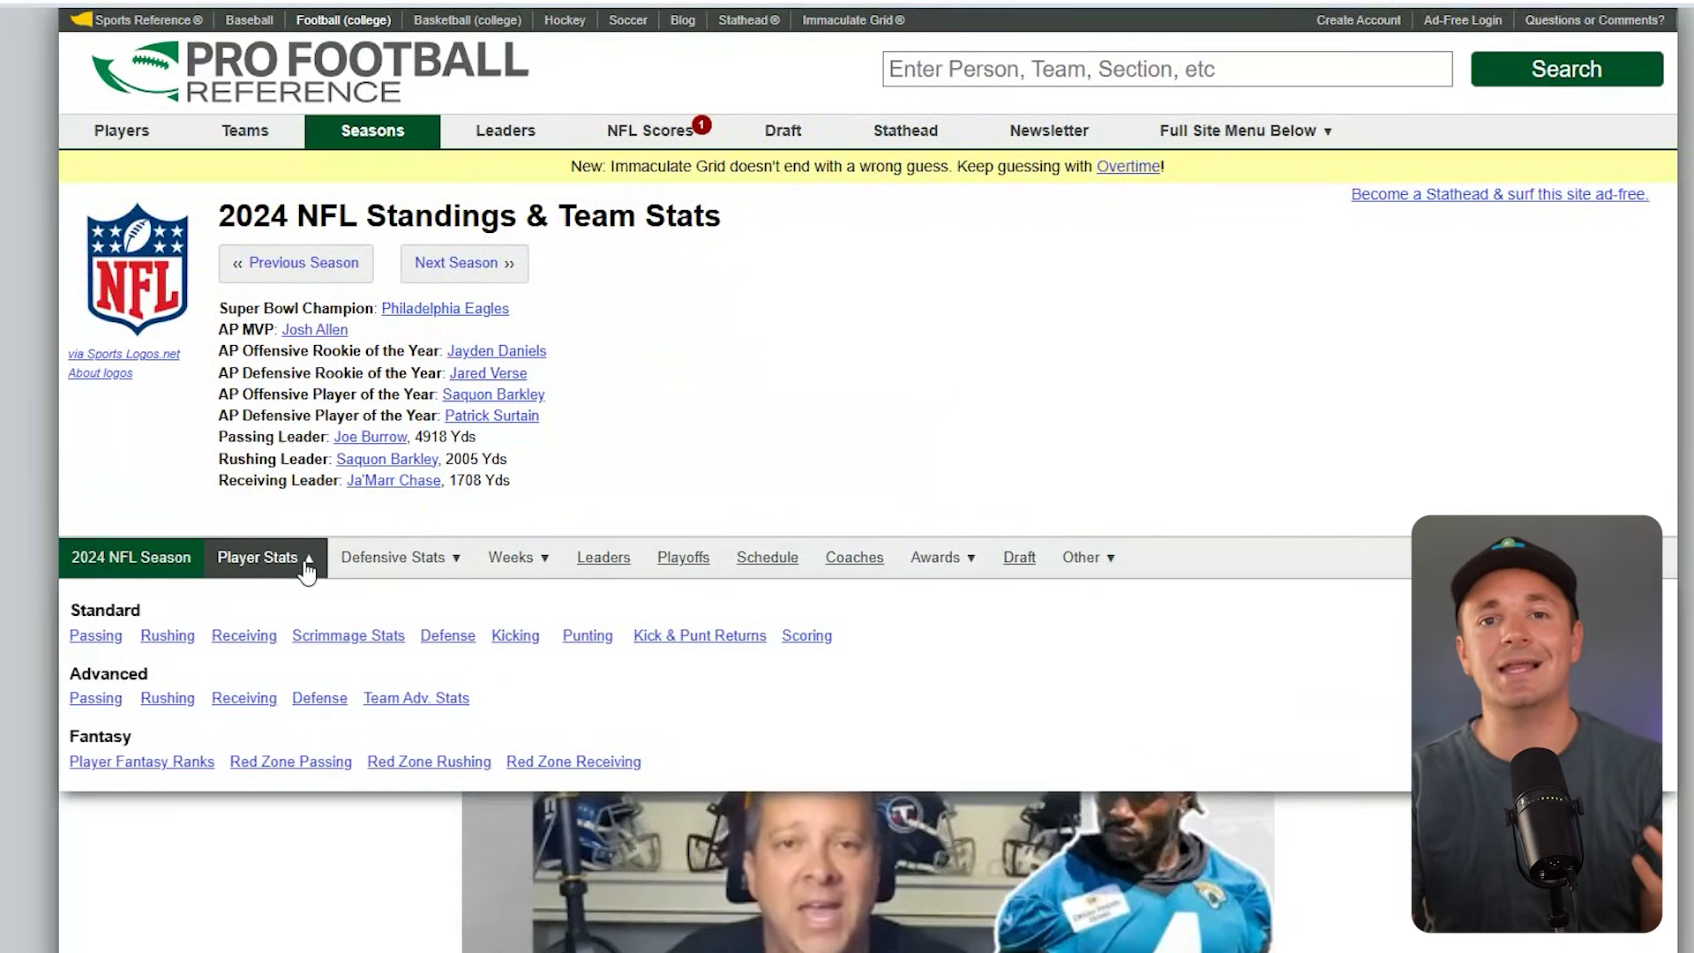
left_click(161, 639)
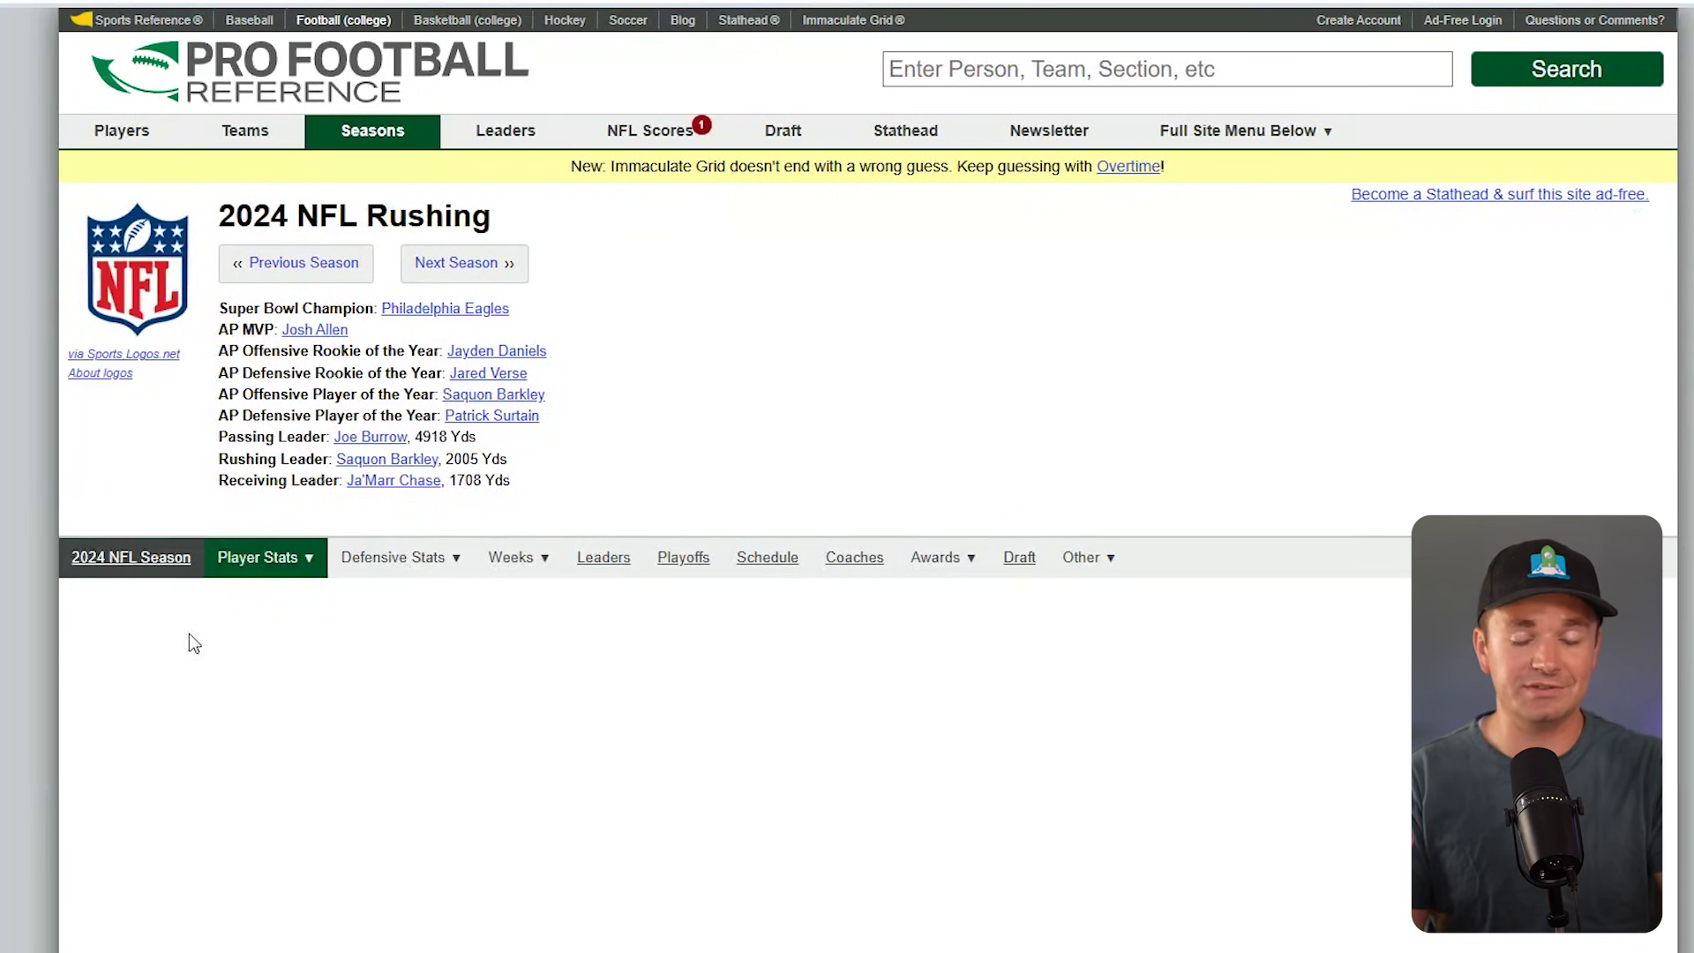
scroll(252, 673, "down", 10)
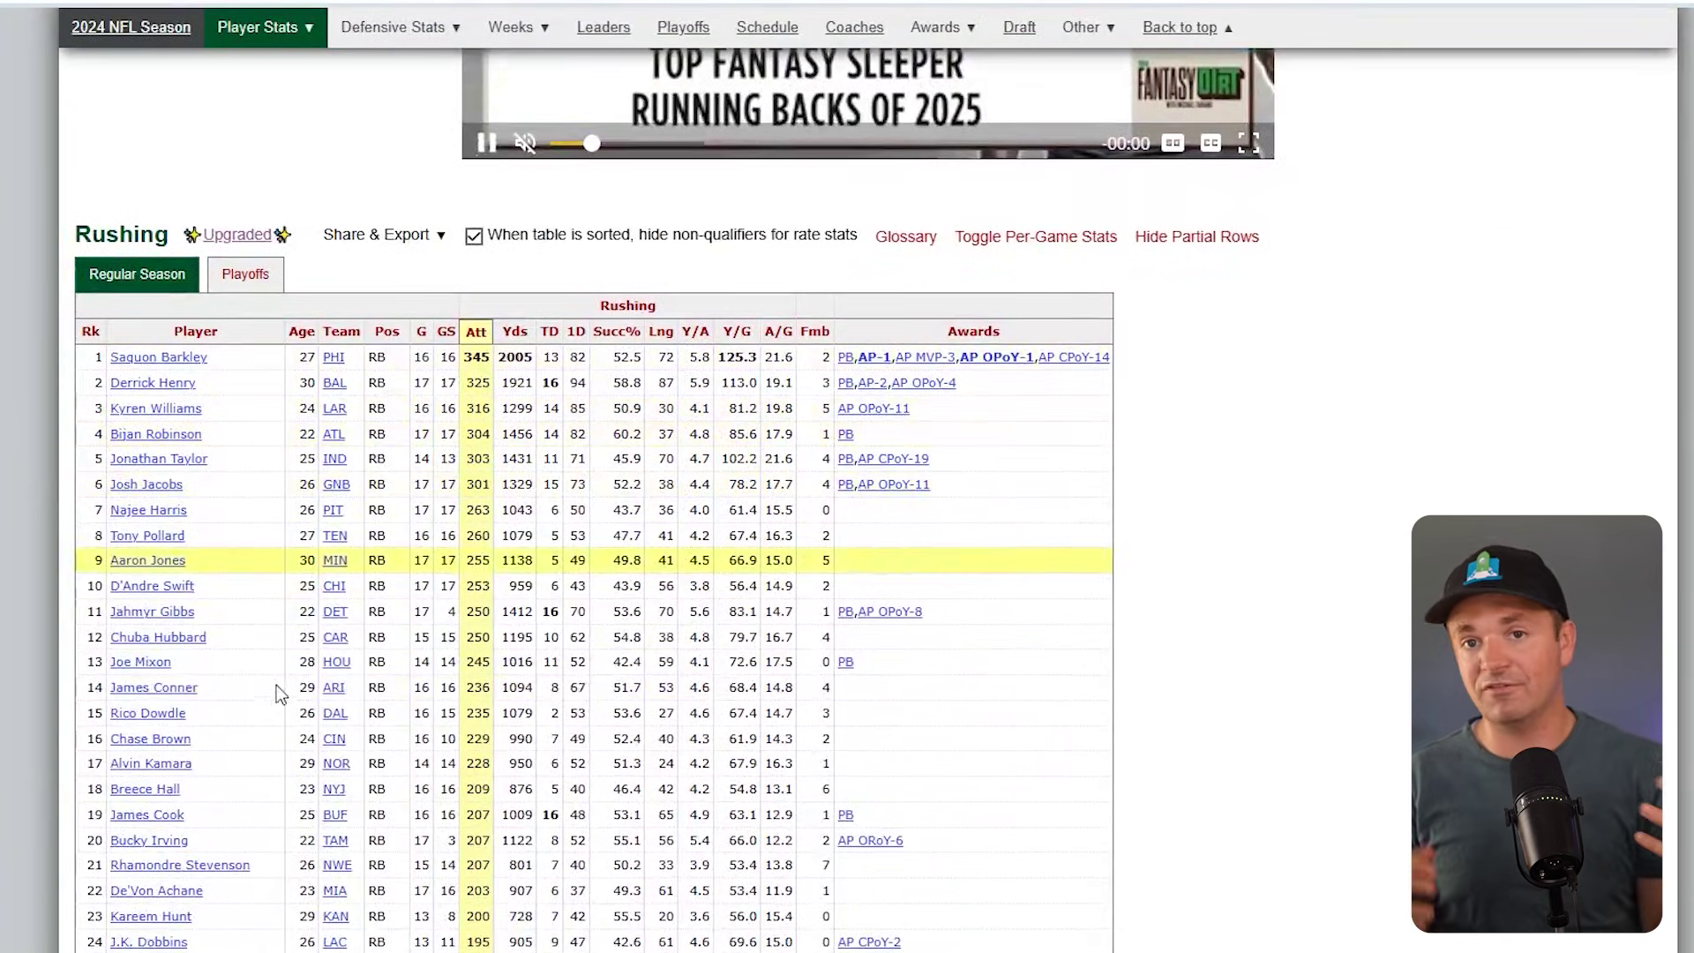
scroll(367, 817, "down", 4)
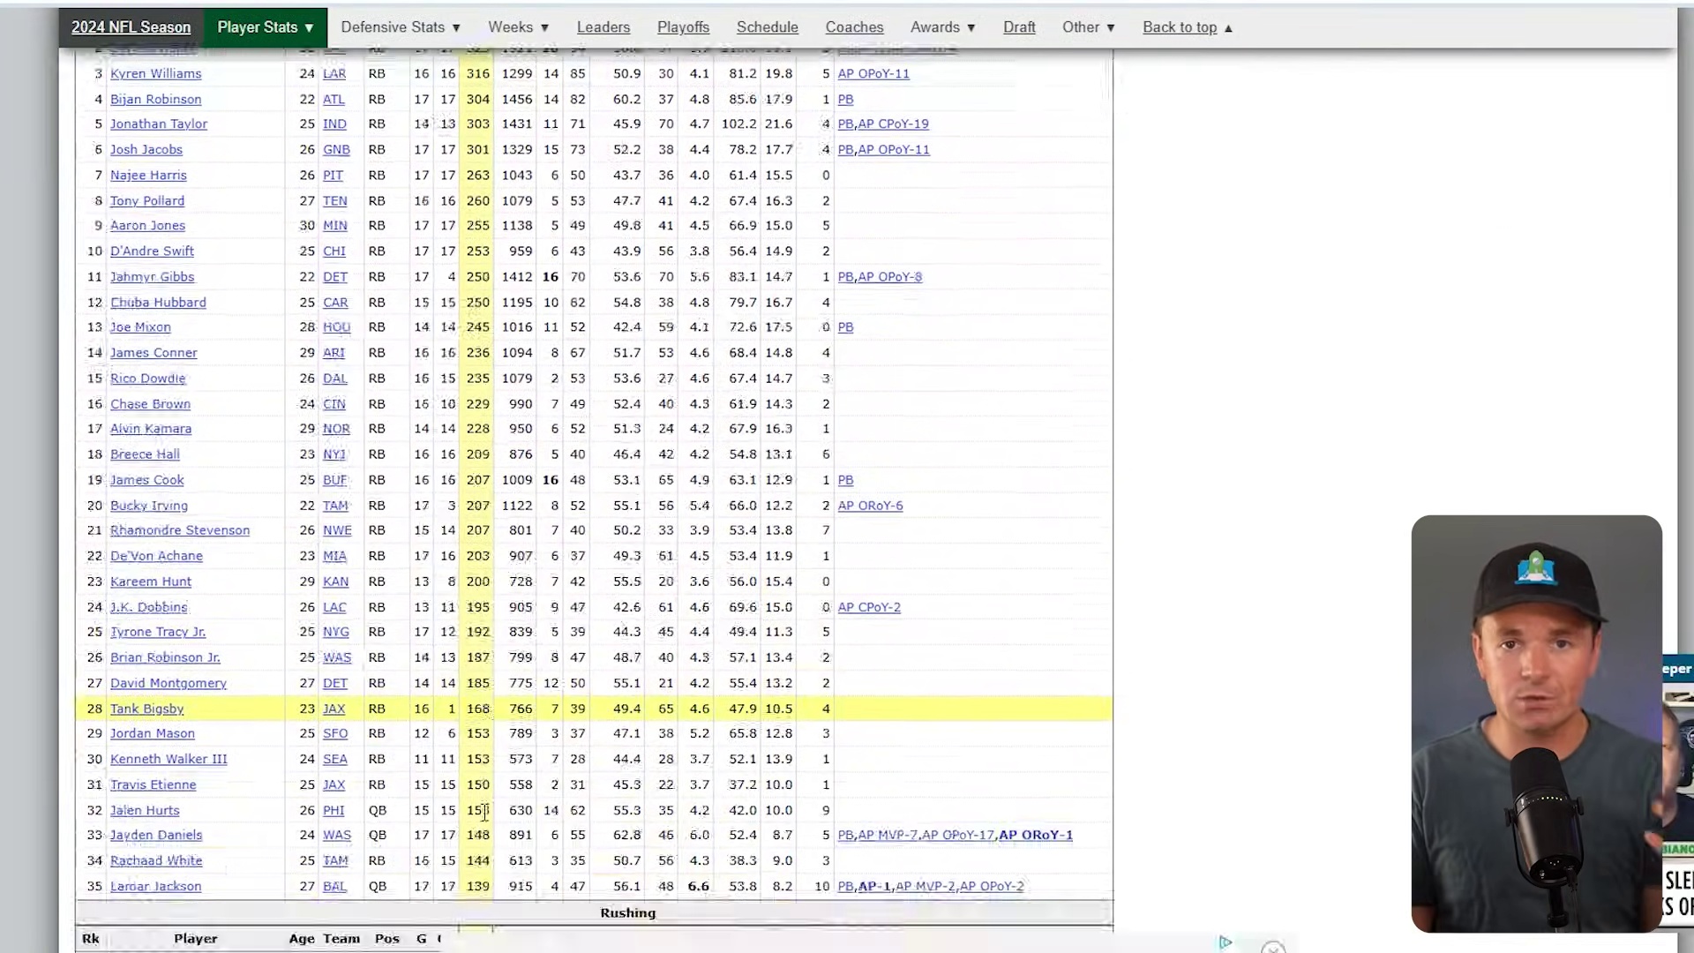
scroll(205, 431, "up", 15)
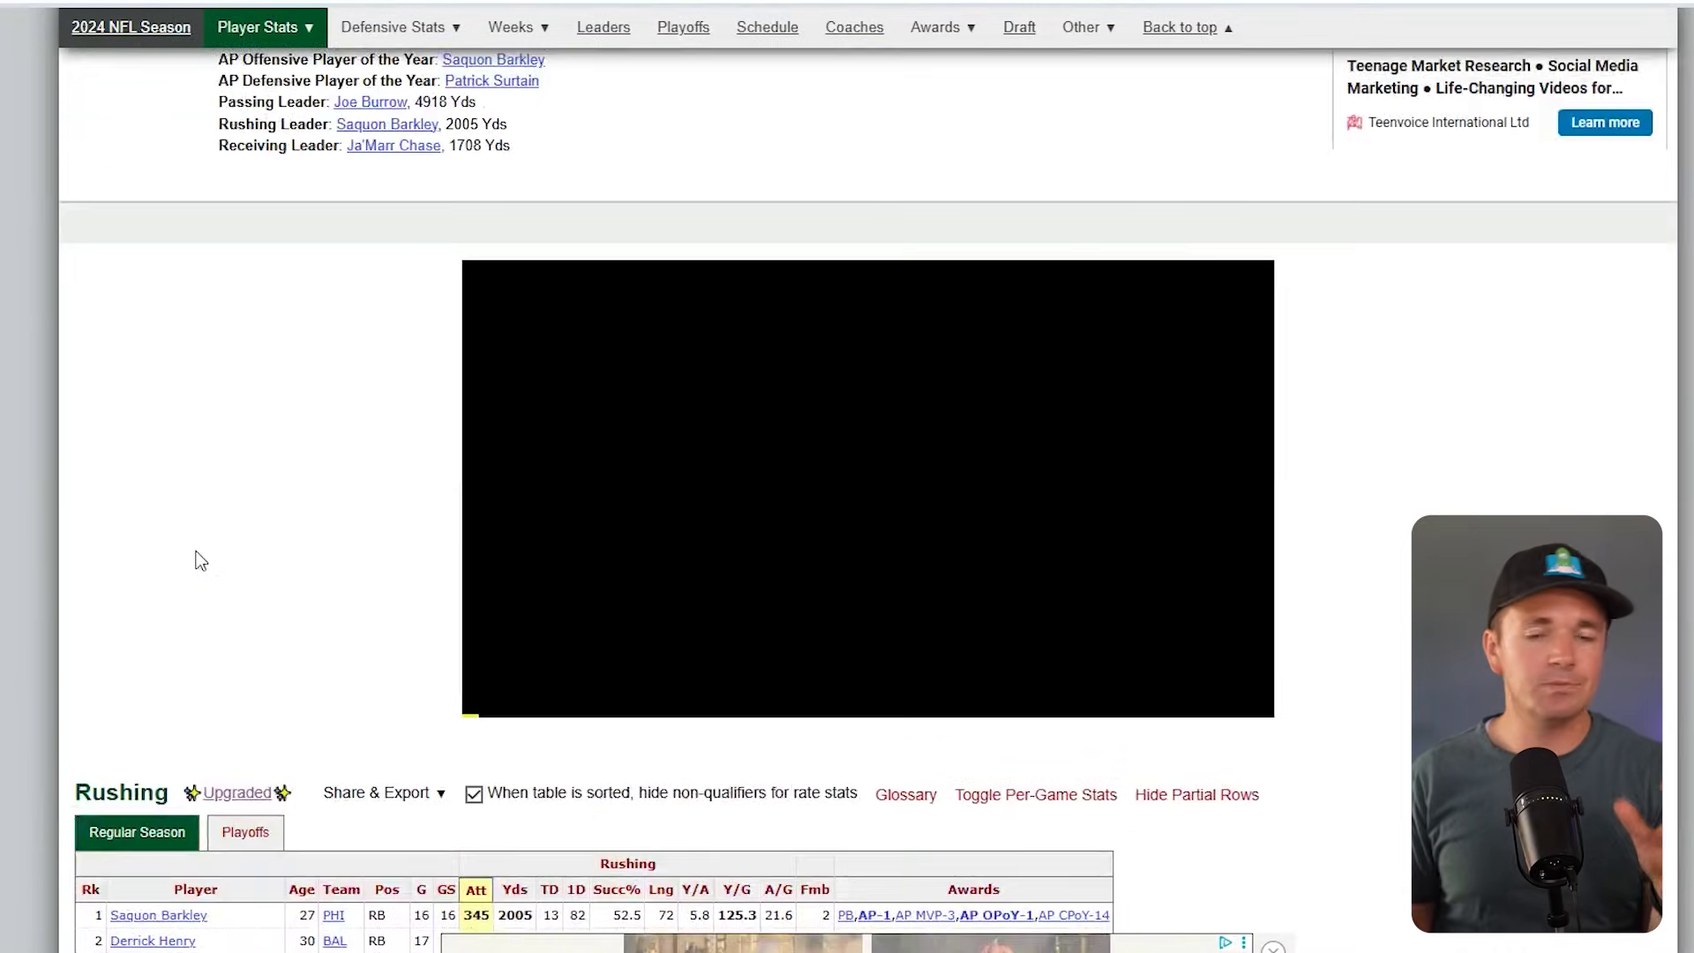
scroll(201, 562, "up", 5)
- Open the 2024 Receiving table, led by a CIN receiver with 127 catches and 1708 yards, and scroll through it
mouse_move(380, 133)
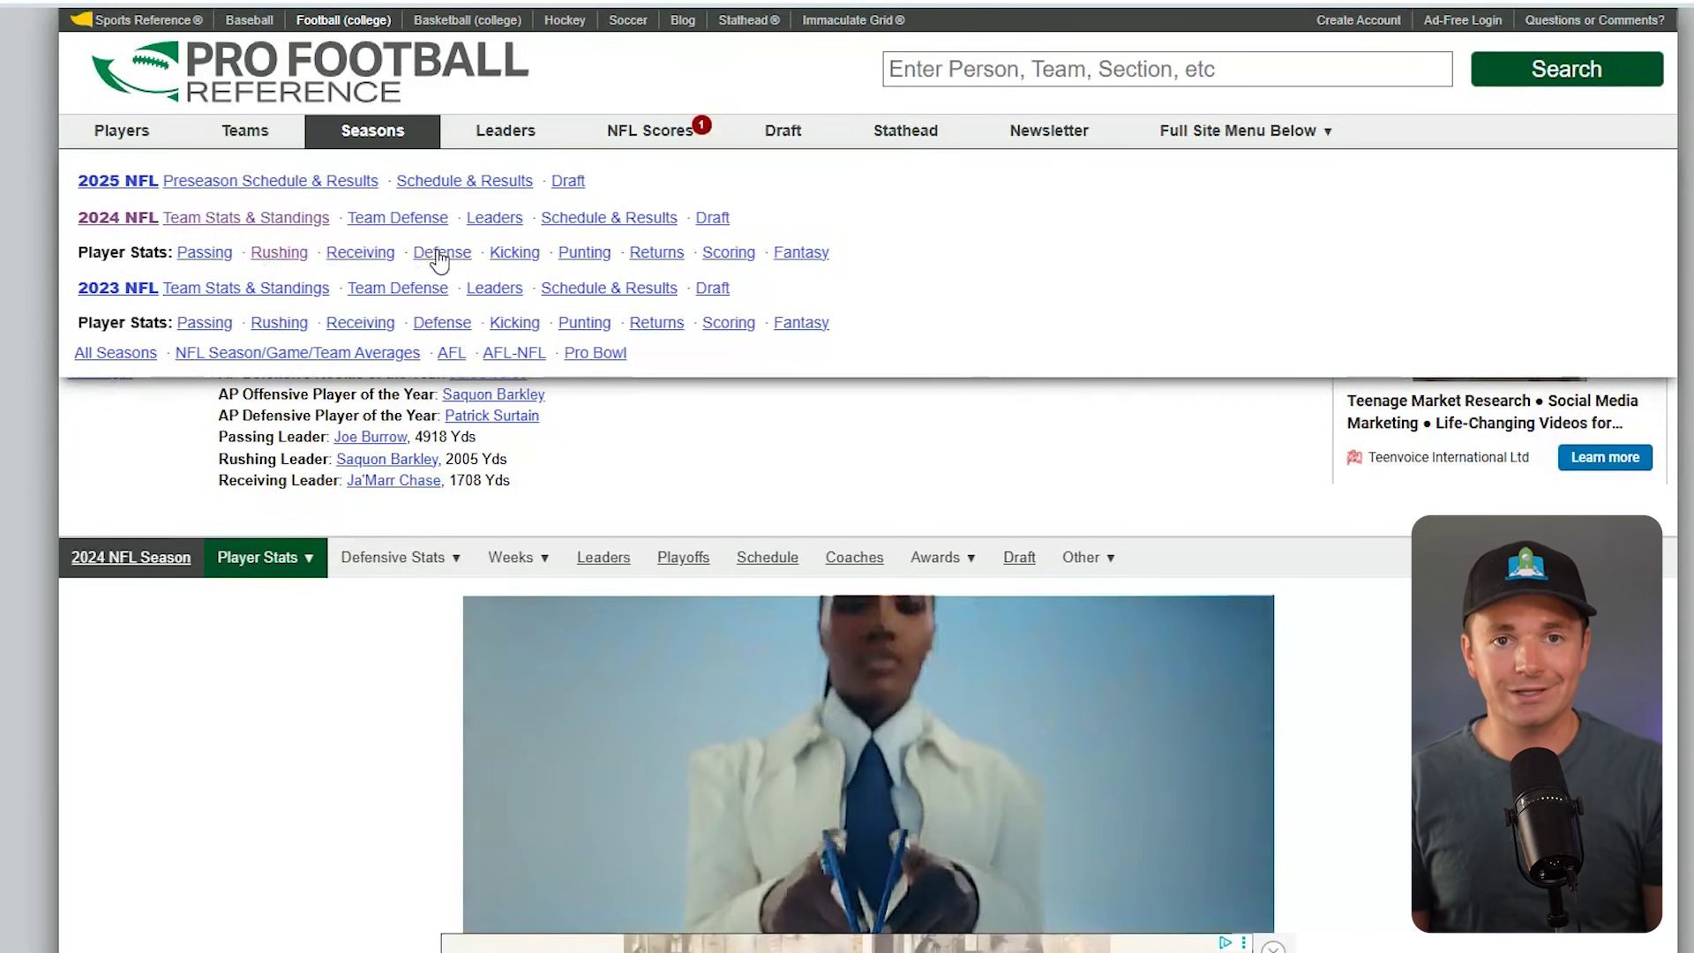
left_click(360, 253)
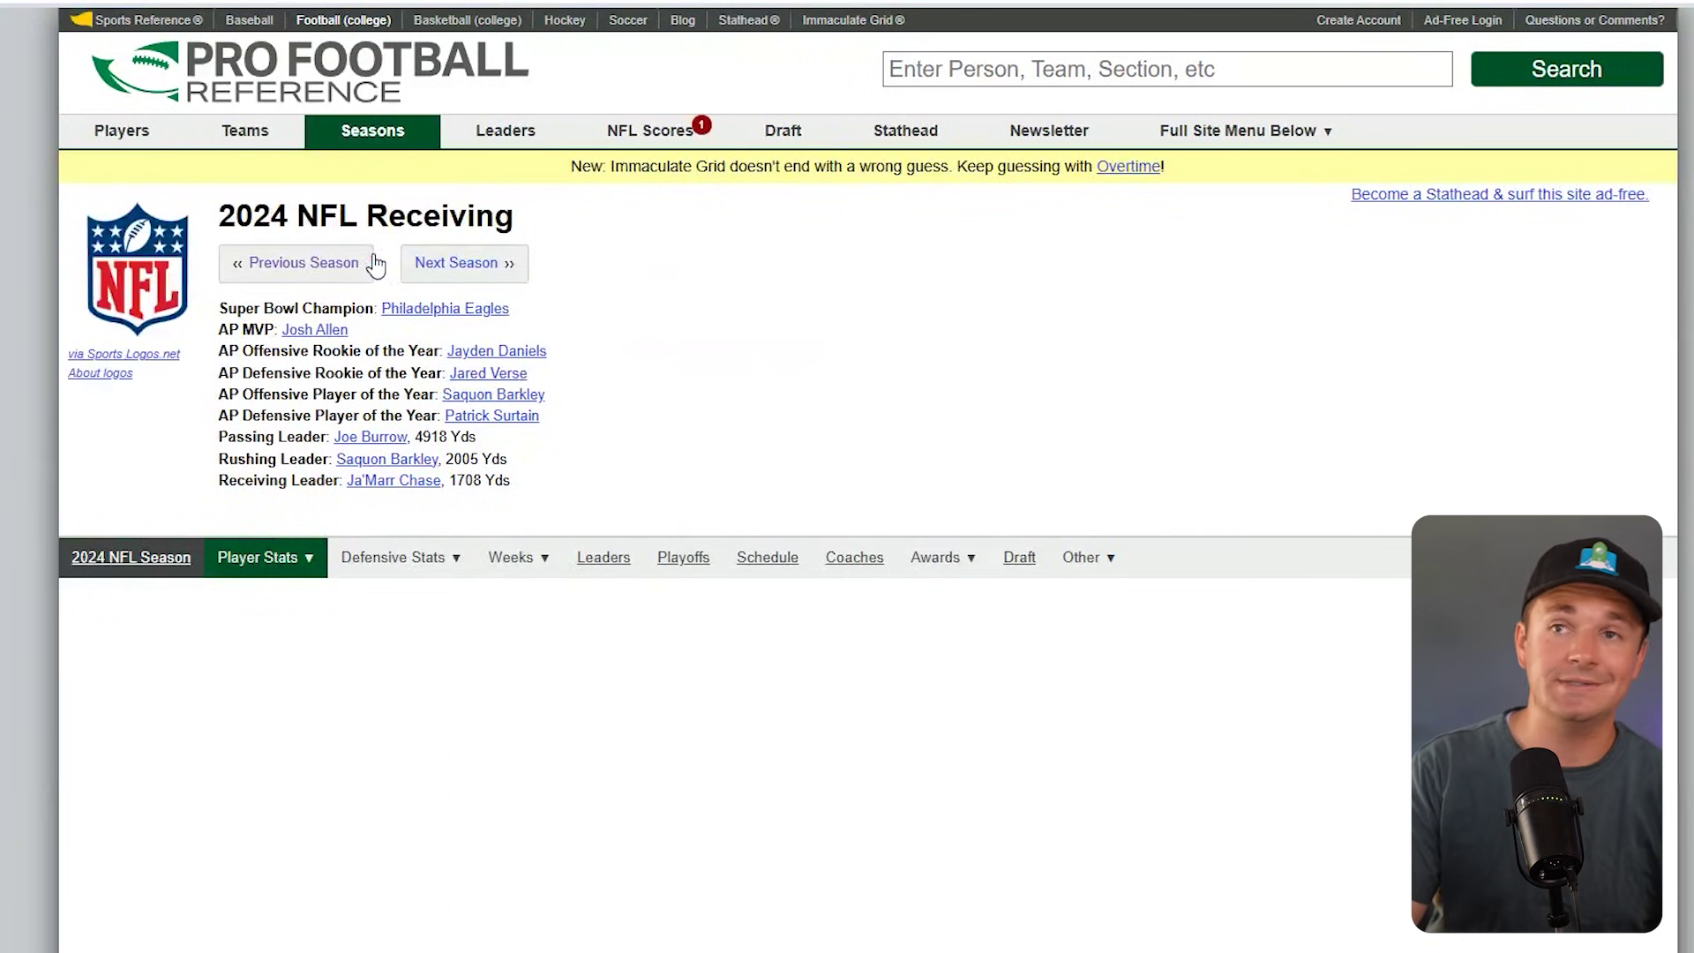
scroll(432, 344, "down", 8)
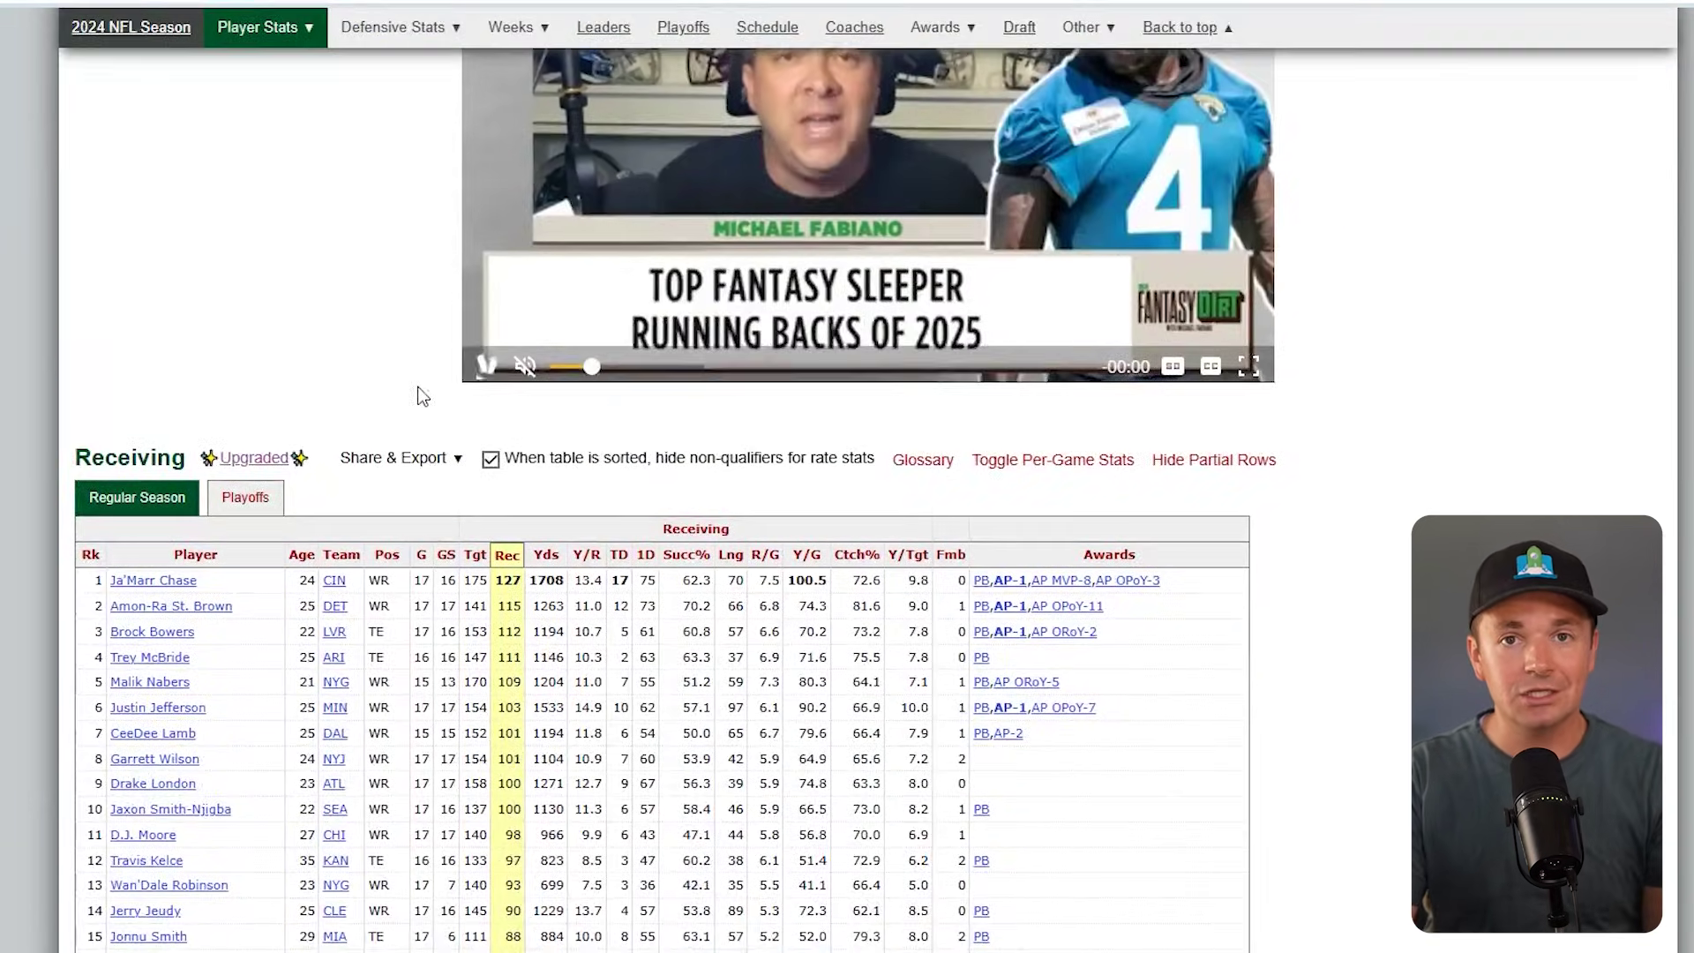
scroll(422, 396, "down", 1)
scroll(720, 640, "down", 2)
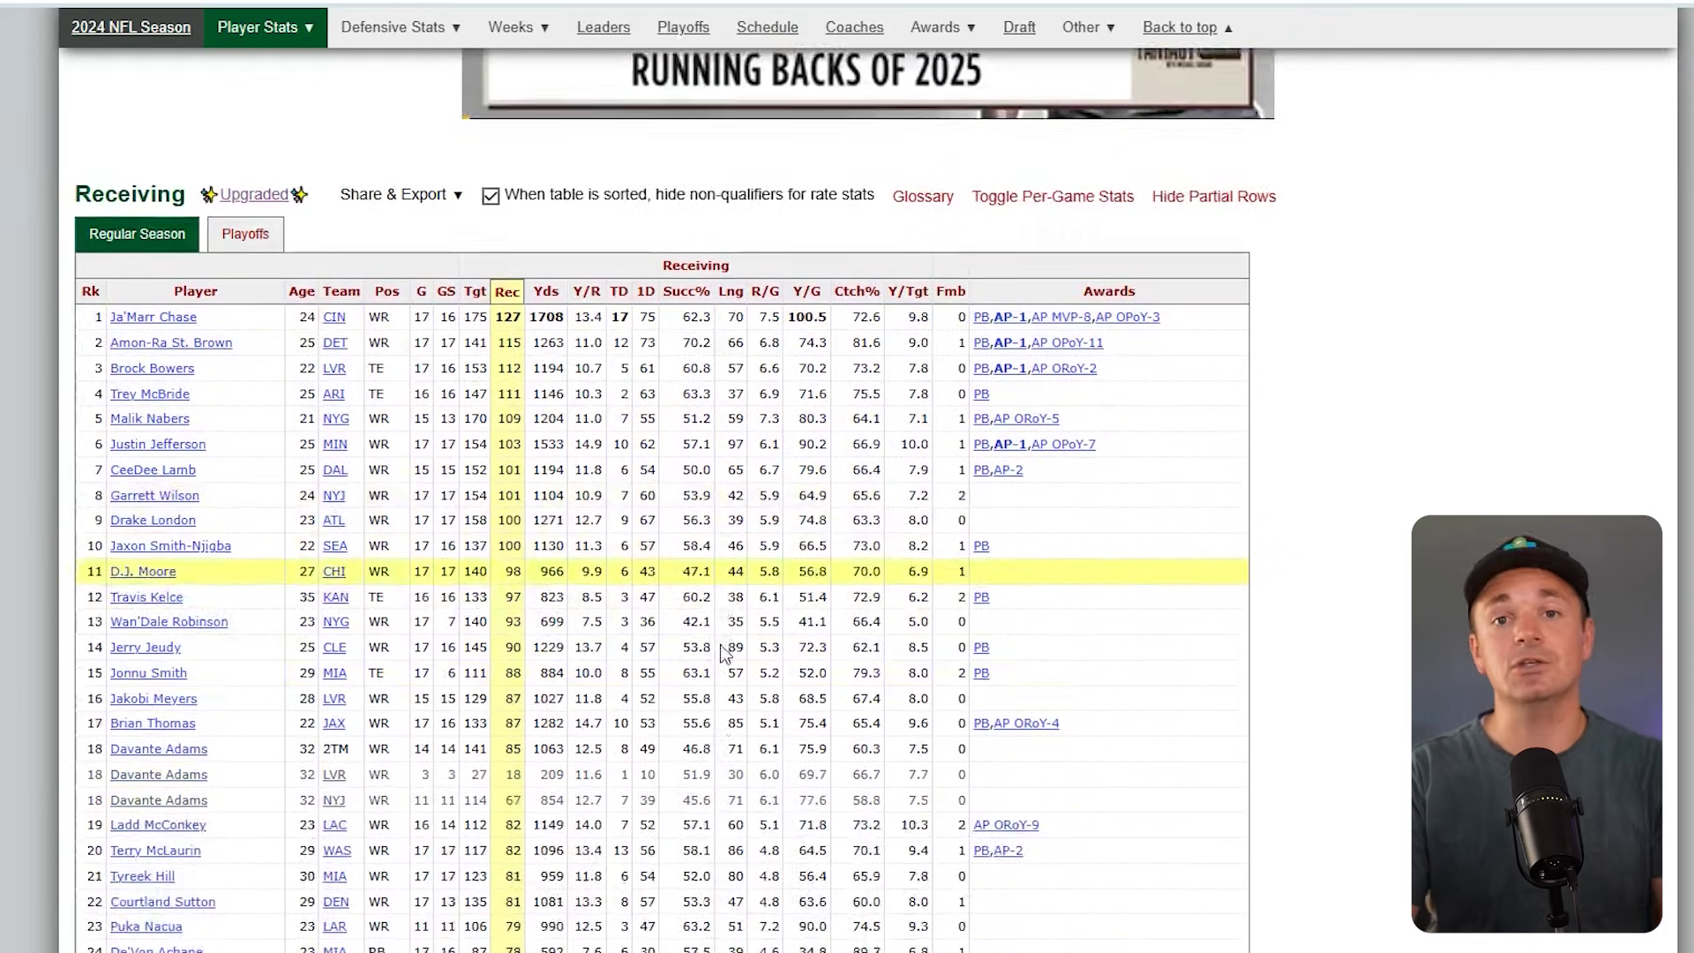
scroll(720, 650, "down", 2)
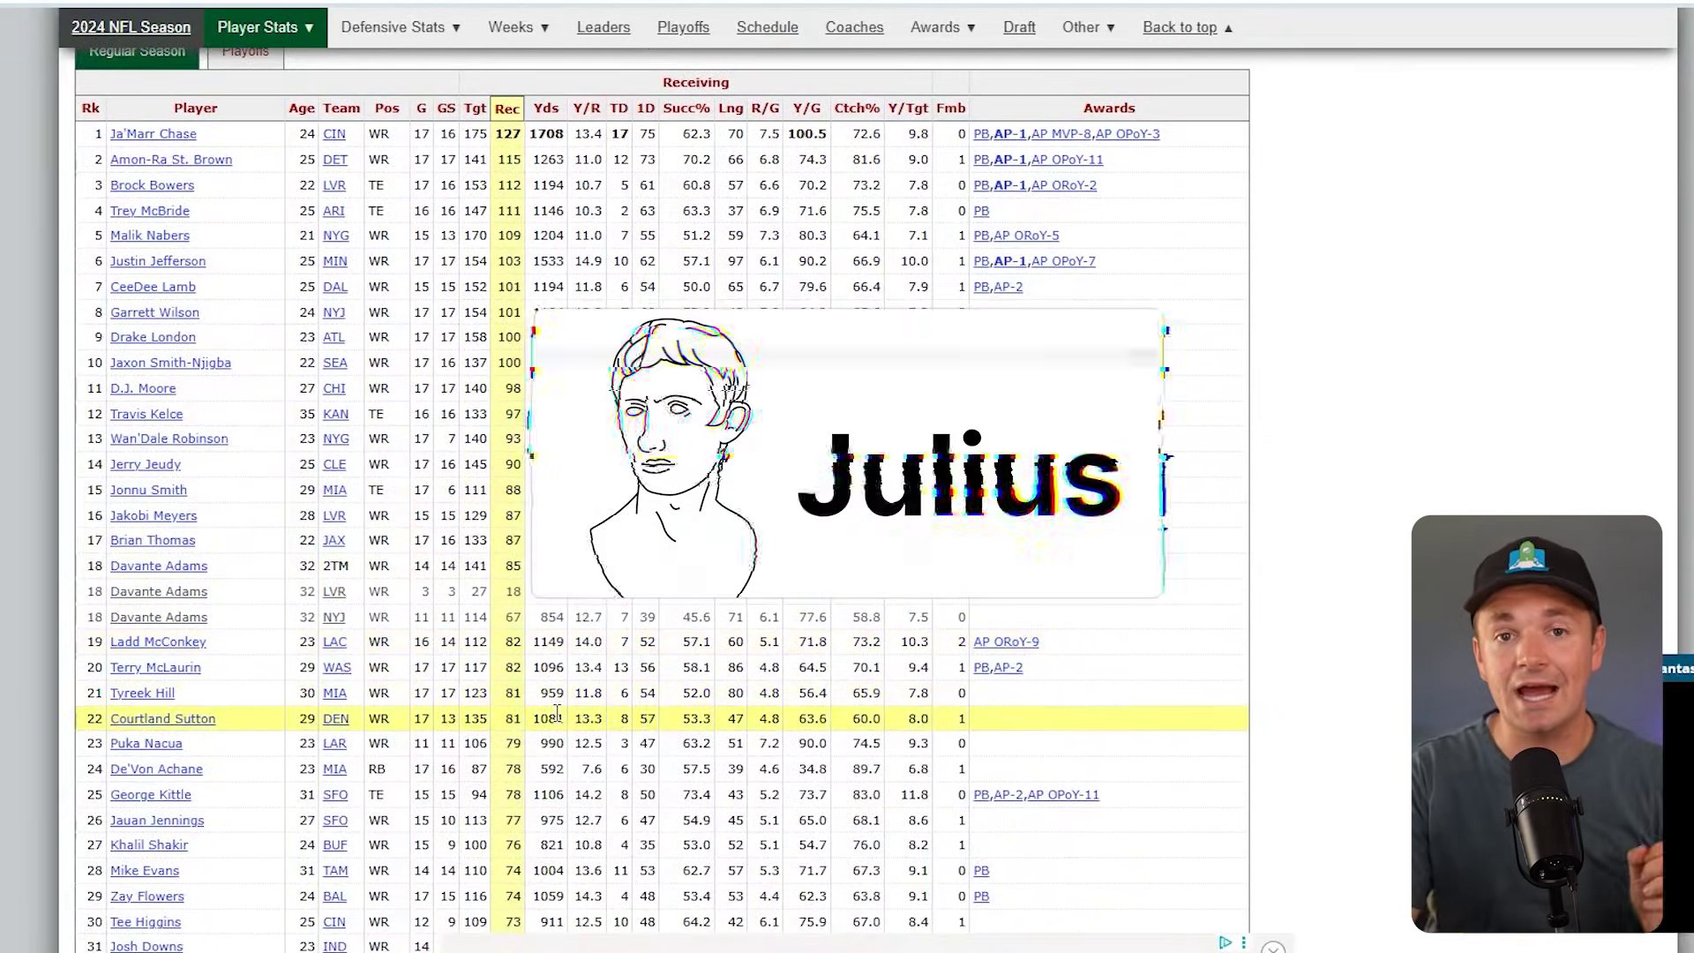
scroll(671, 706, "up", 10)
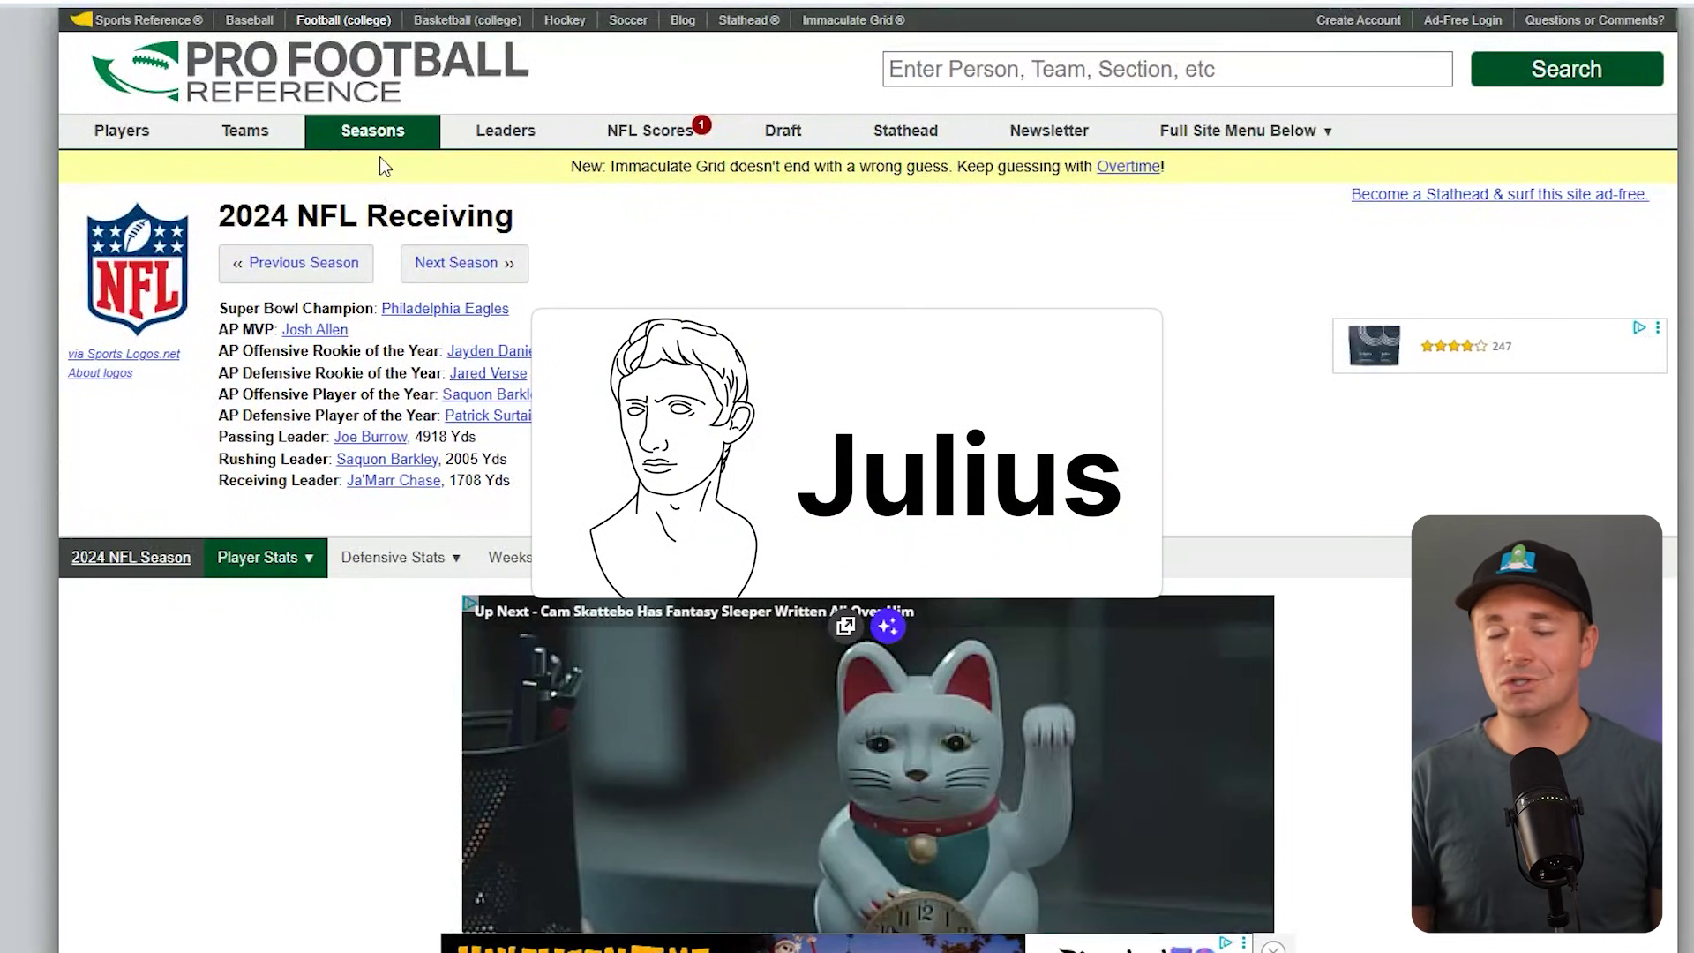
- Open the 2024 Passing table and scroll through it, led by 4918 passing yards
mouse_move(370, 149)
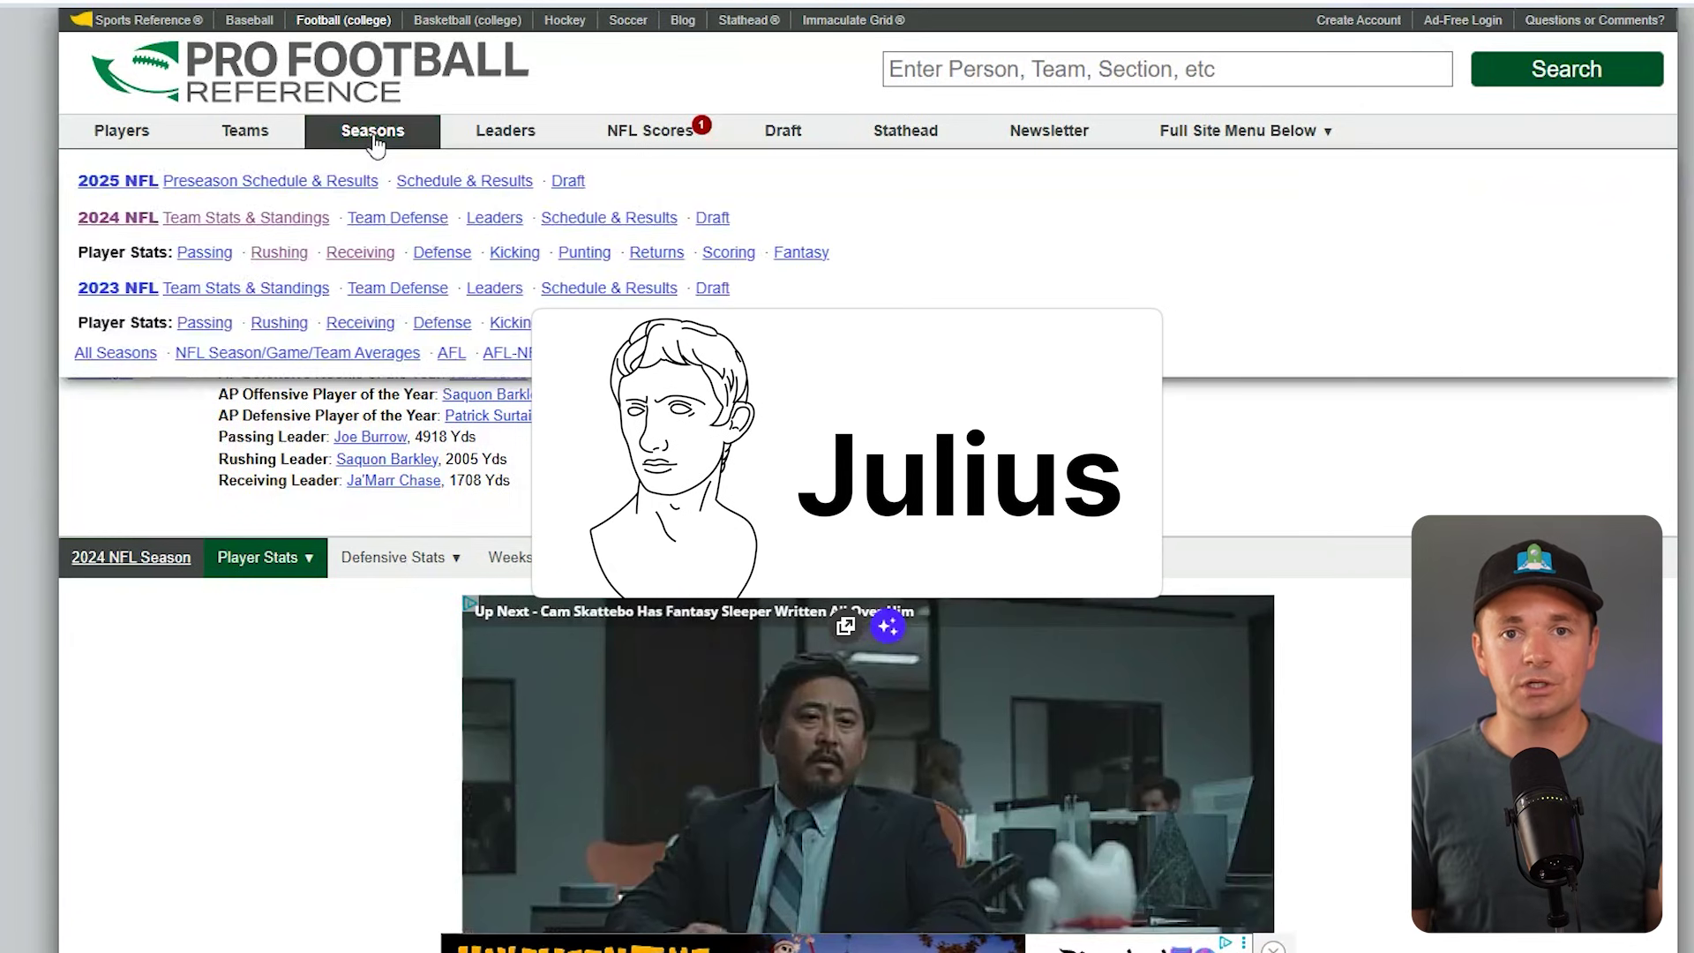
left_click(213, 255)
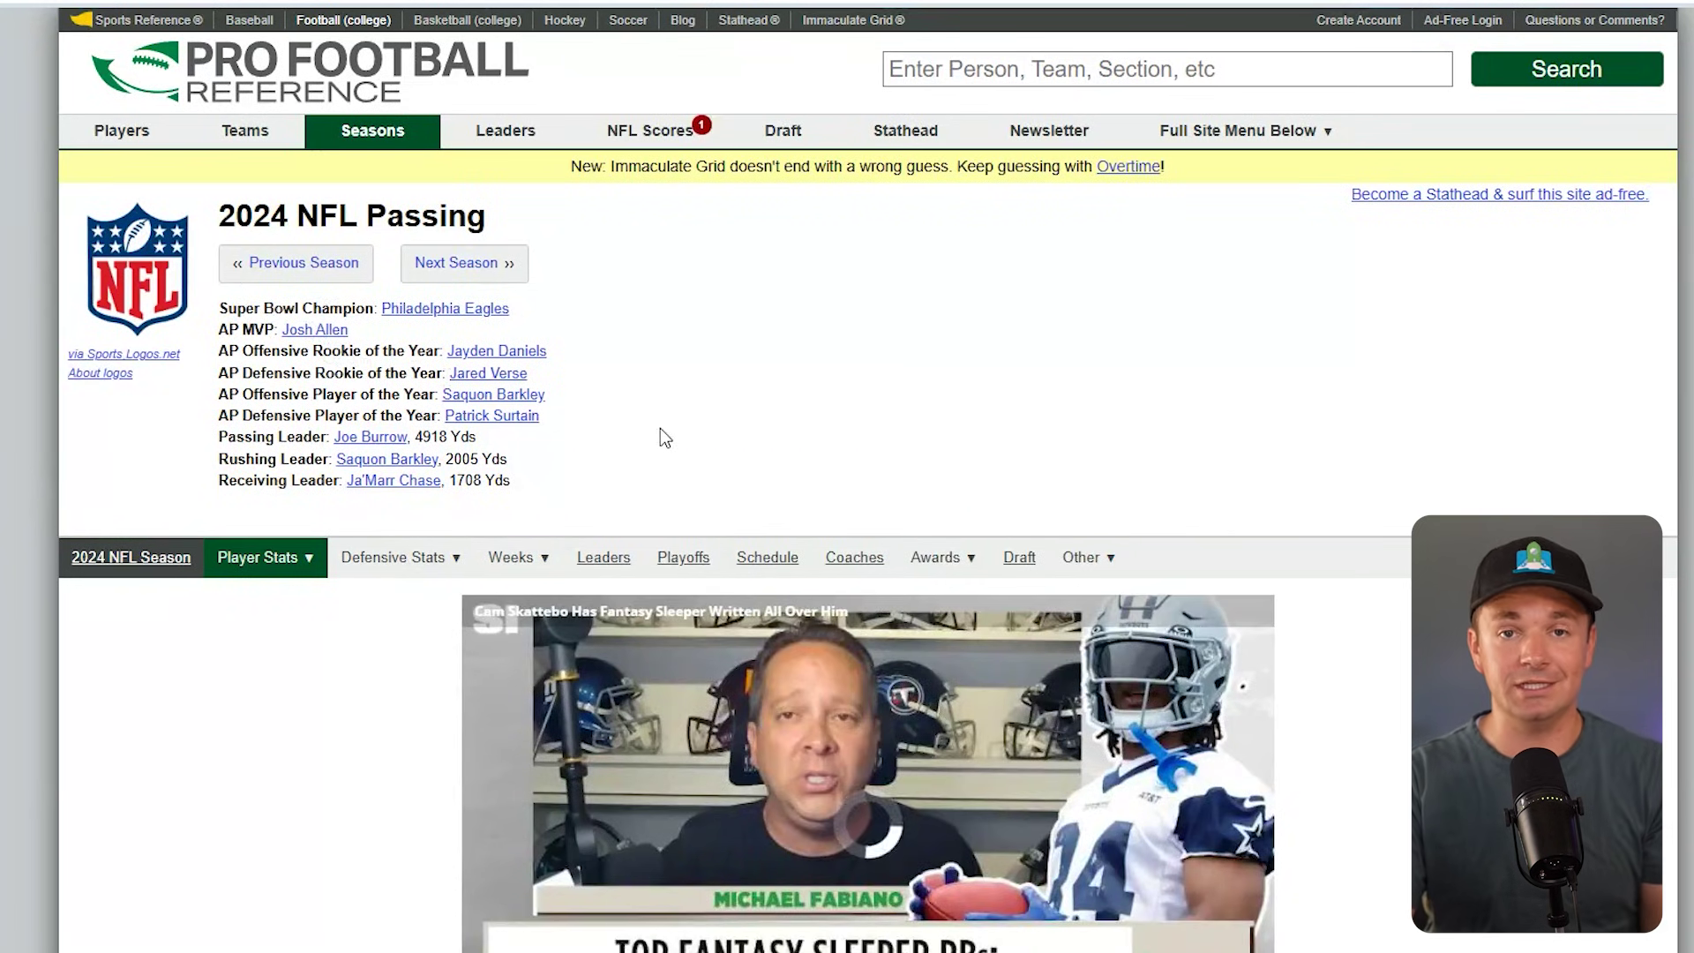
scroll(662, 432, "down", 8)
scroll(660, 427, "down", 1)
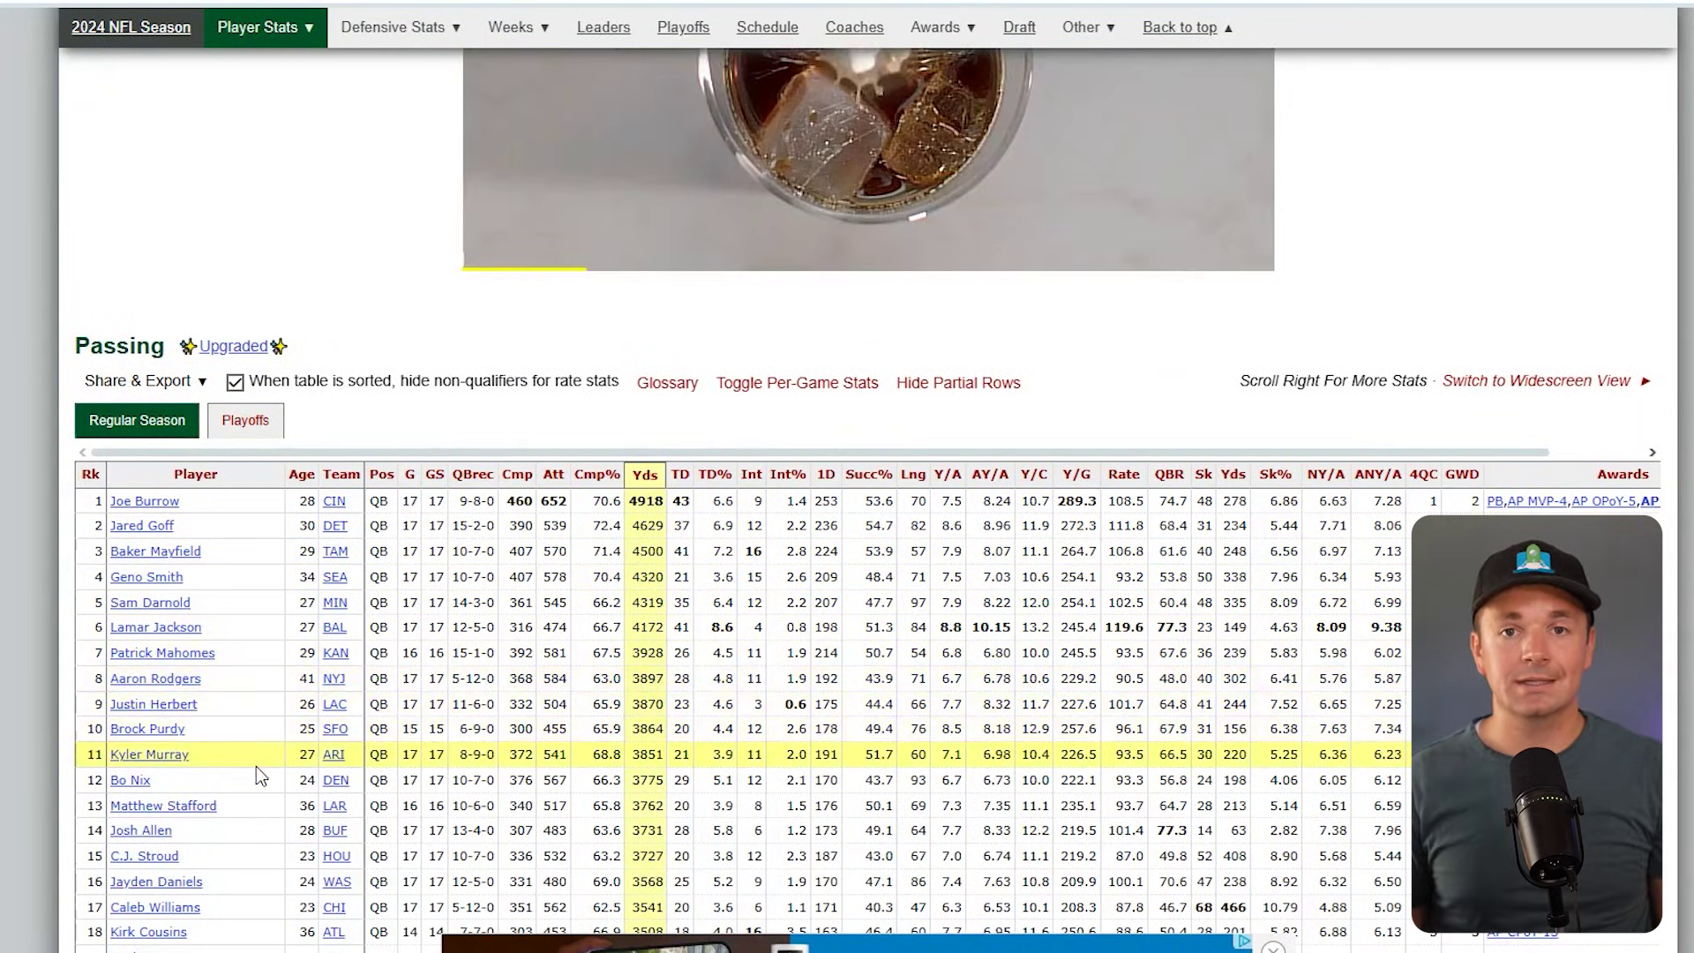
scroll(248, 821, "down", 1)
scroll(243, 824, "down", 2)
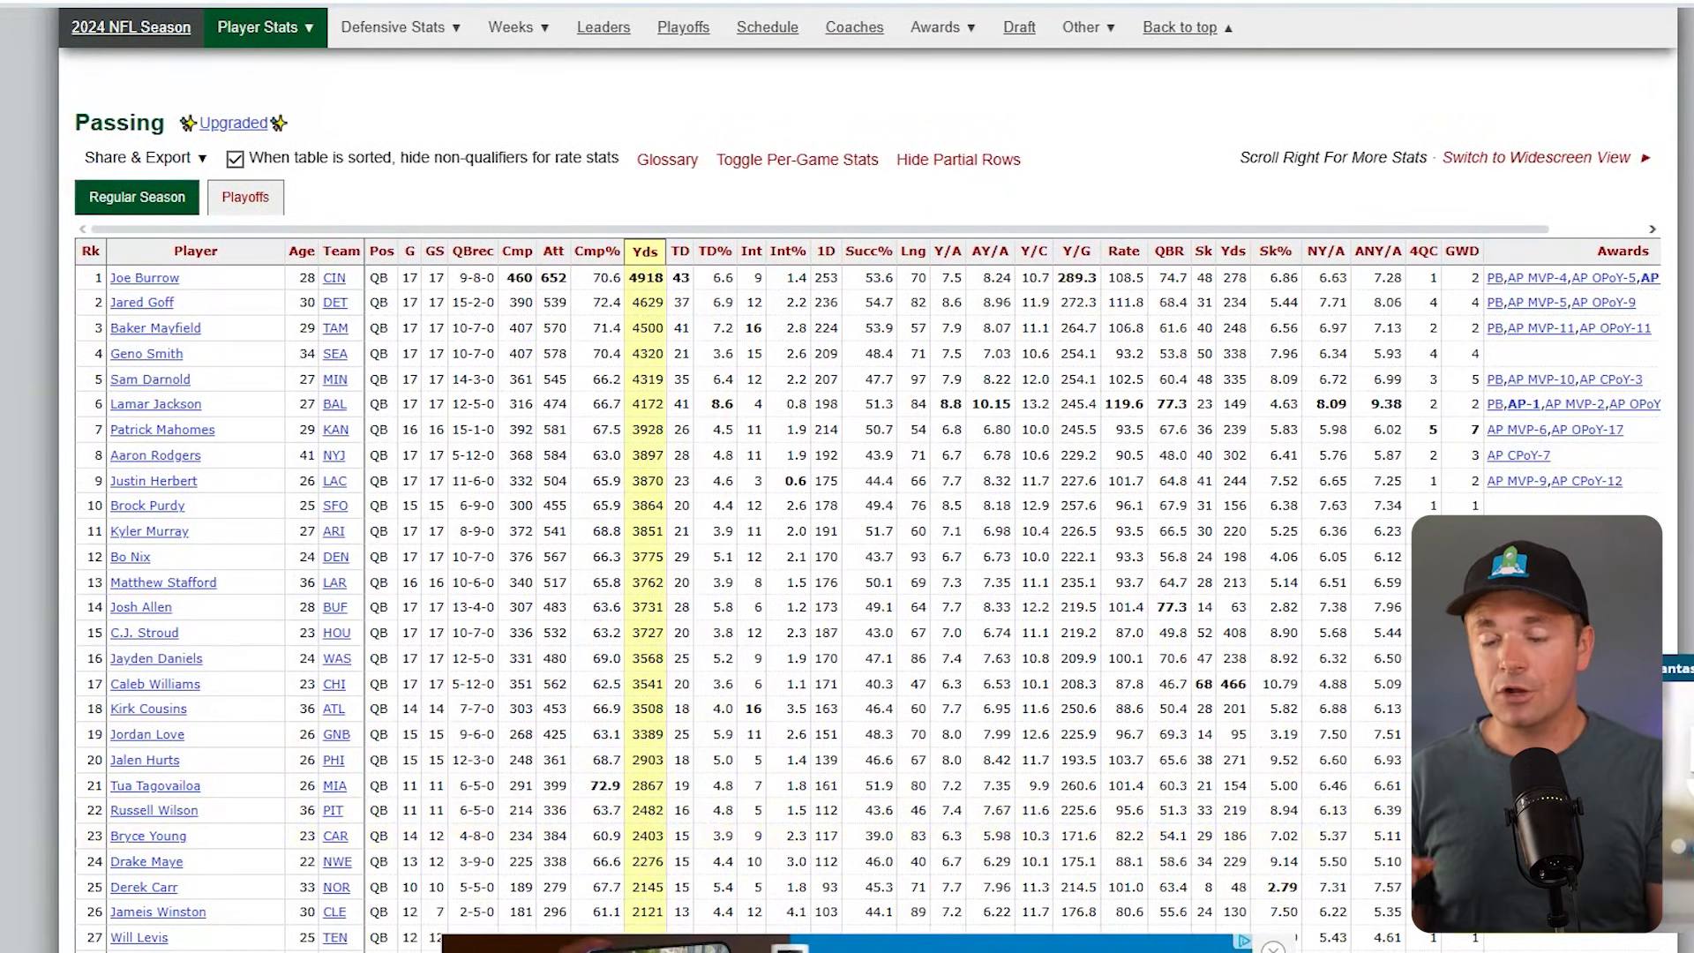
scroll(244, 824, "up", 1)
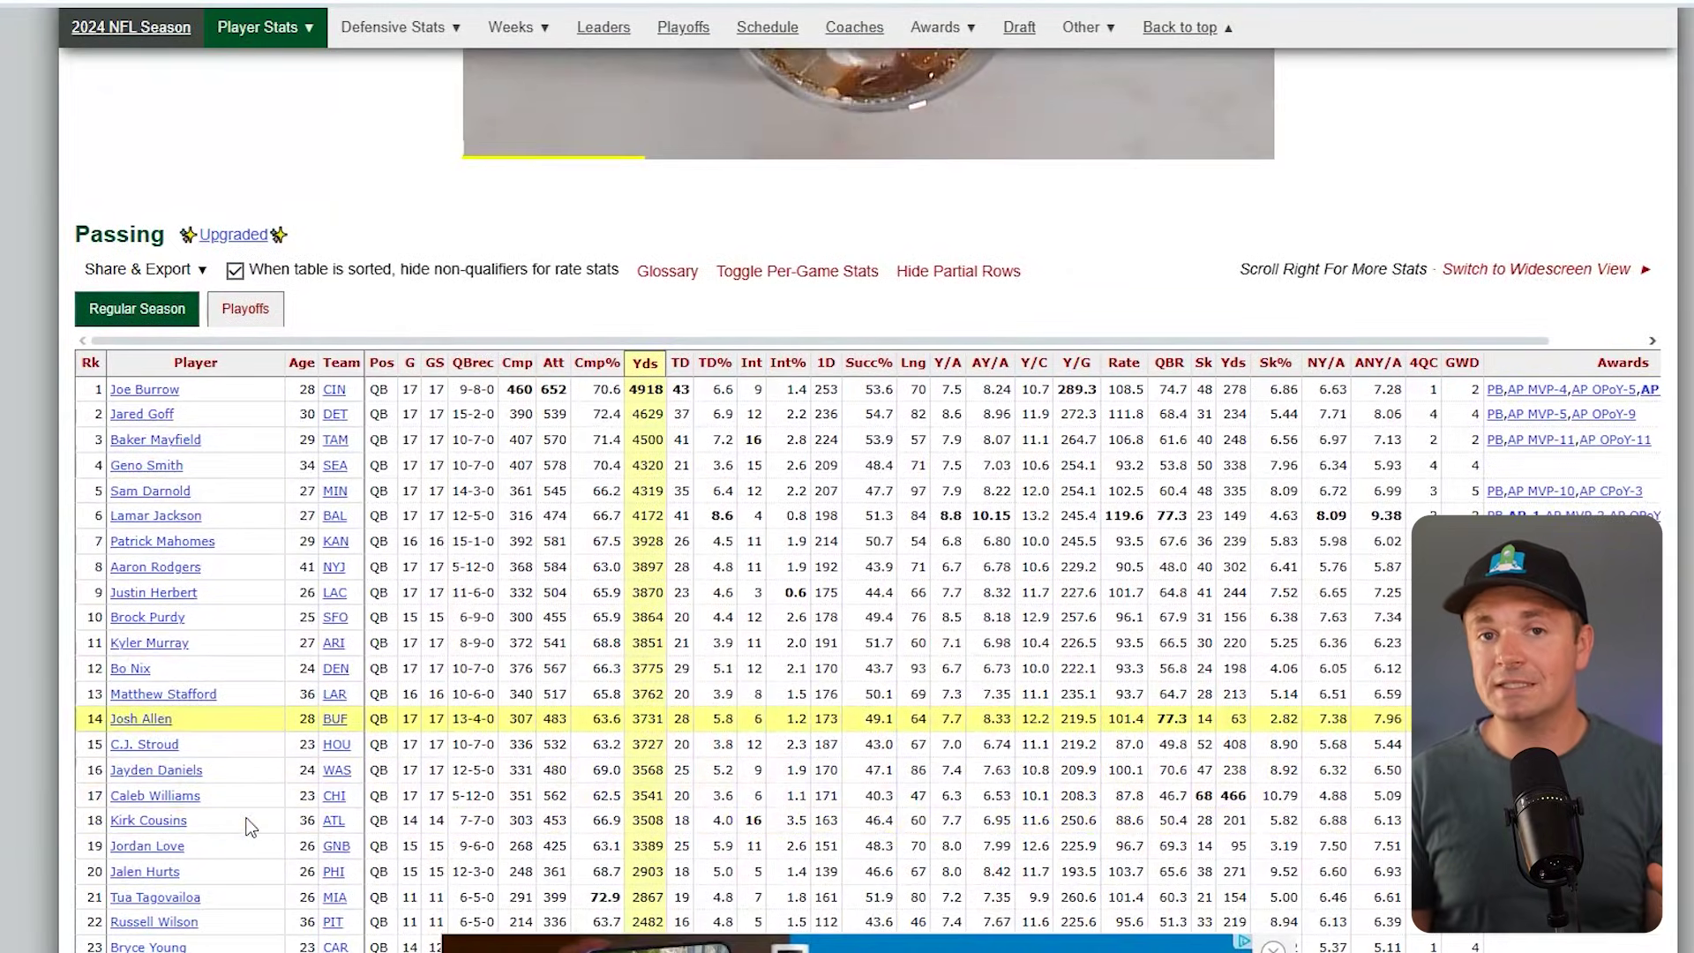
scroll(250, 827, "up", 1)
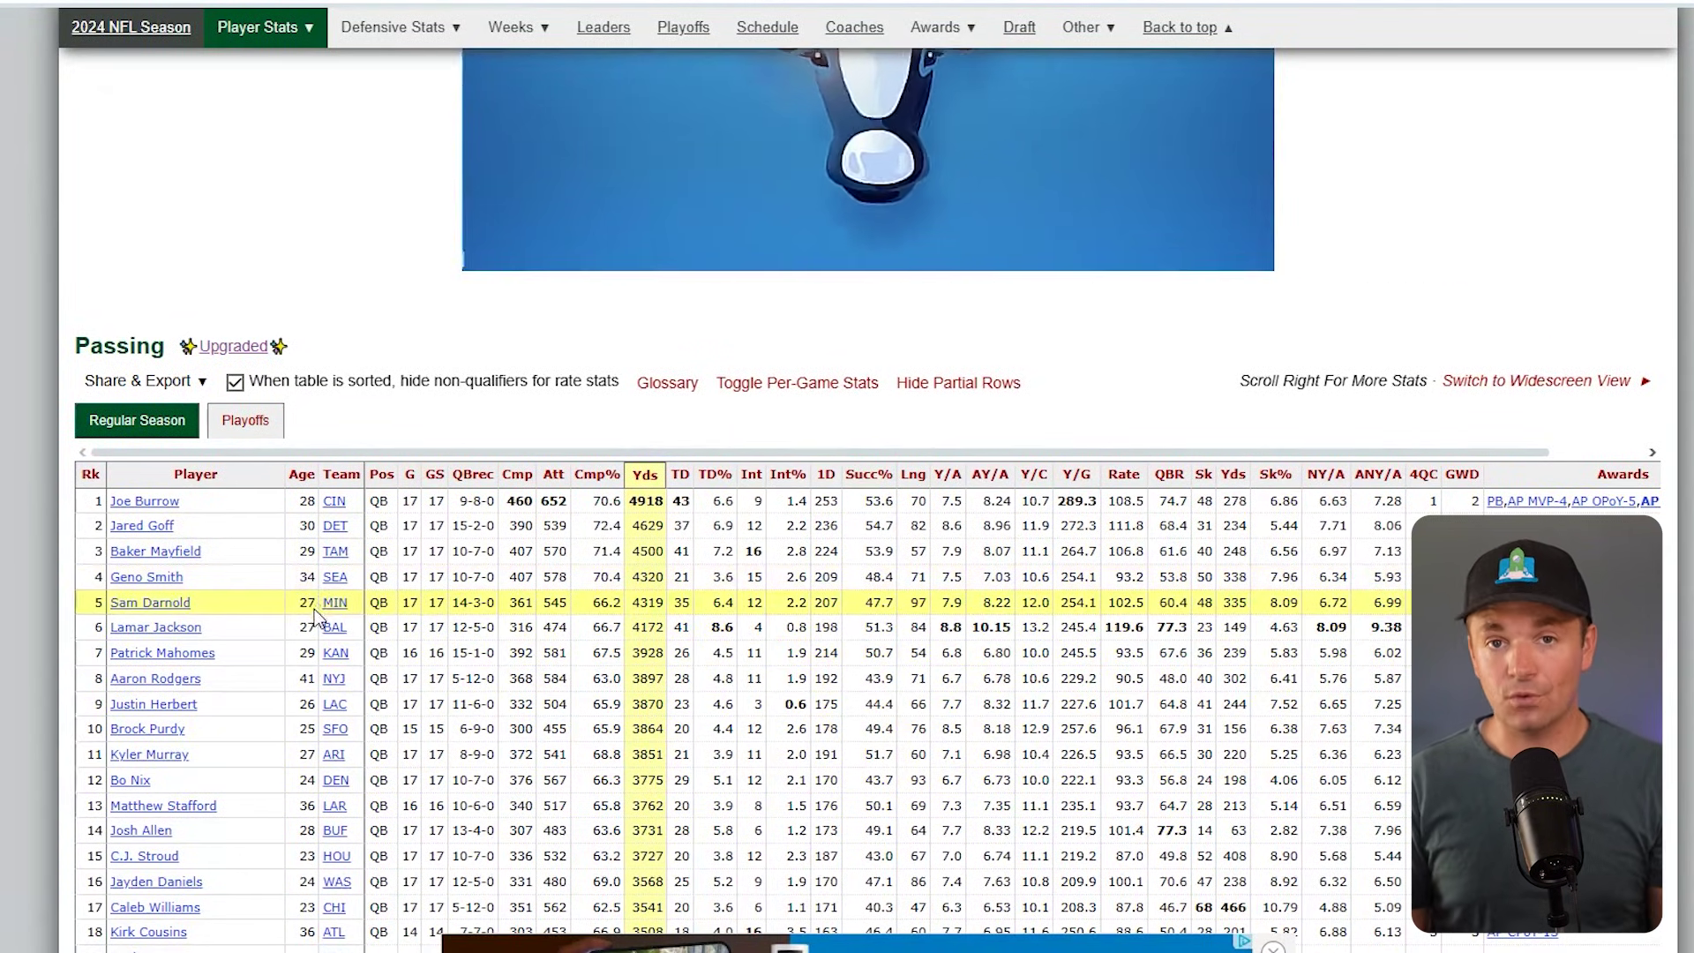
scroll(660, 427, "up", 6)
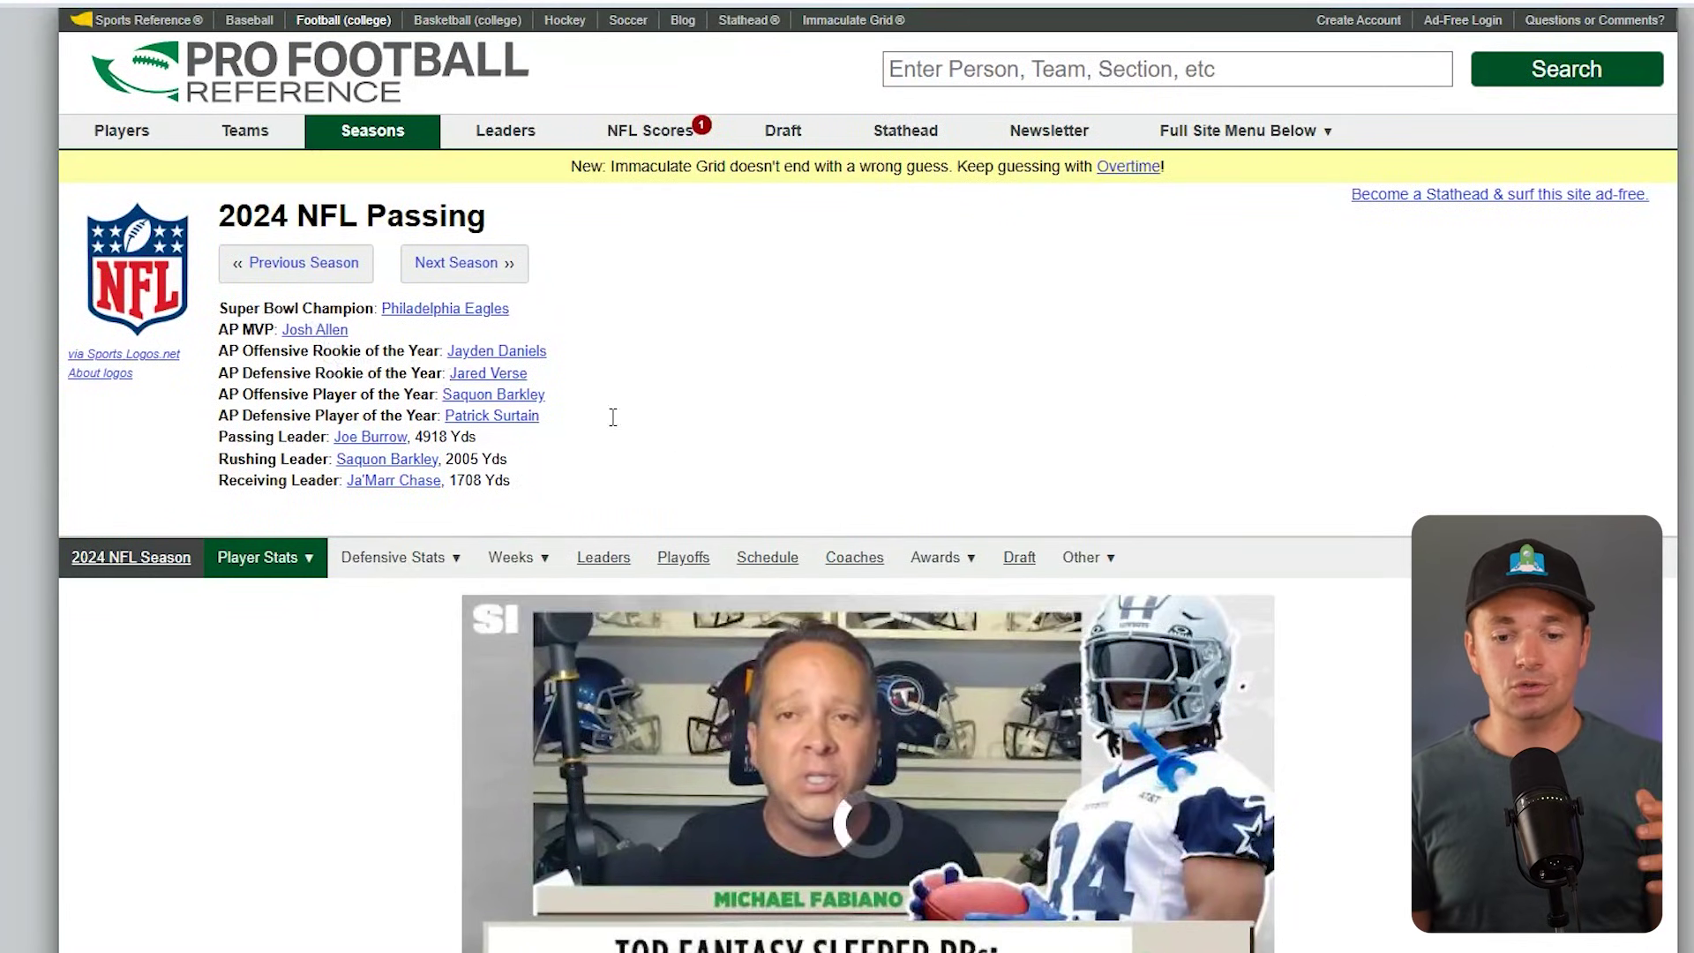
mouse_move(372, 131)
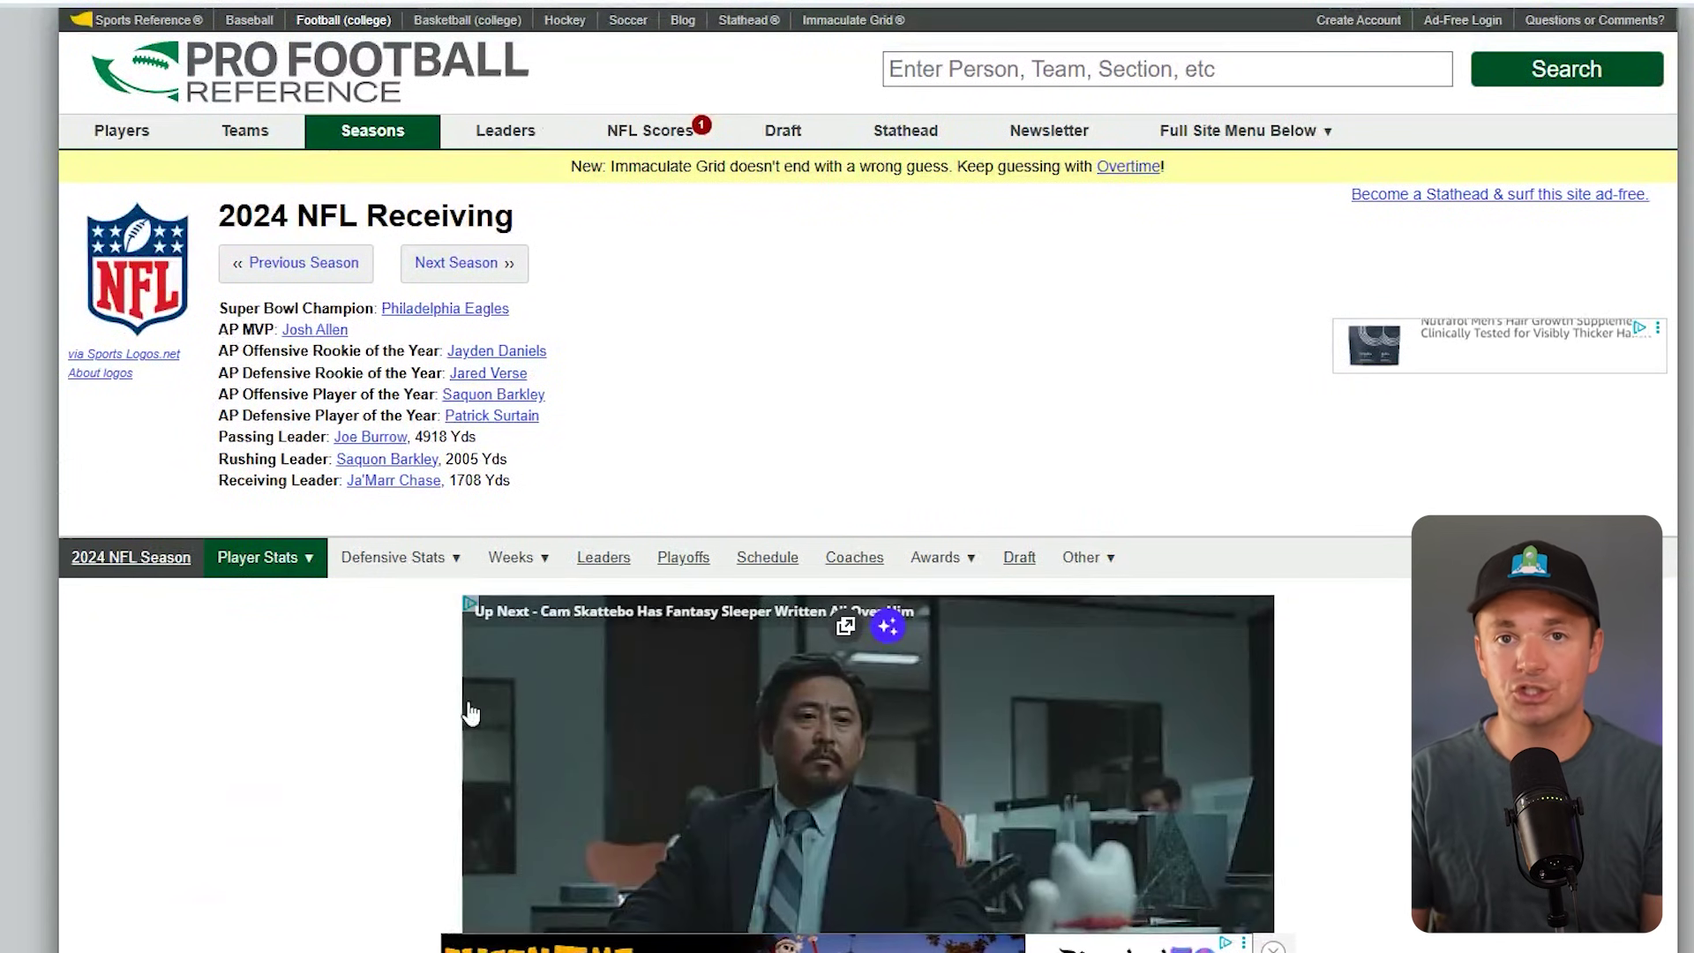
- Scroll through the 2024 Receiving table again
scroll(551, 711, "down", 10)
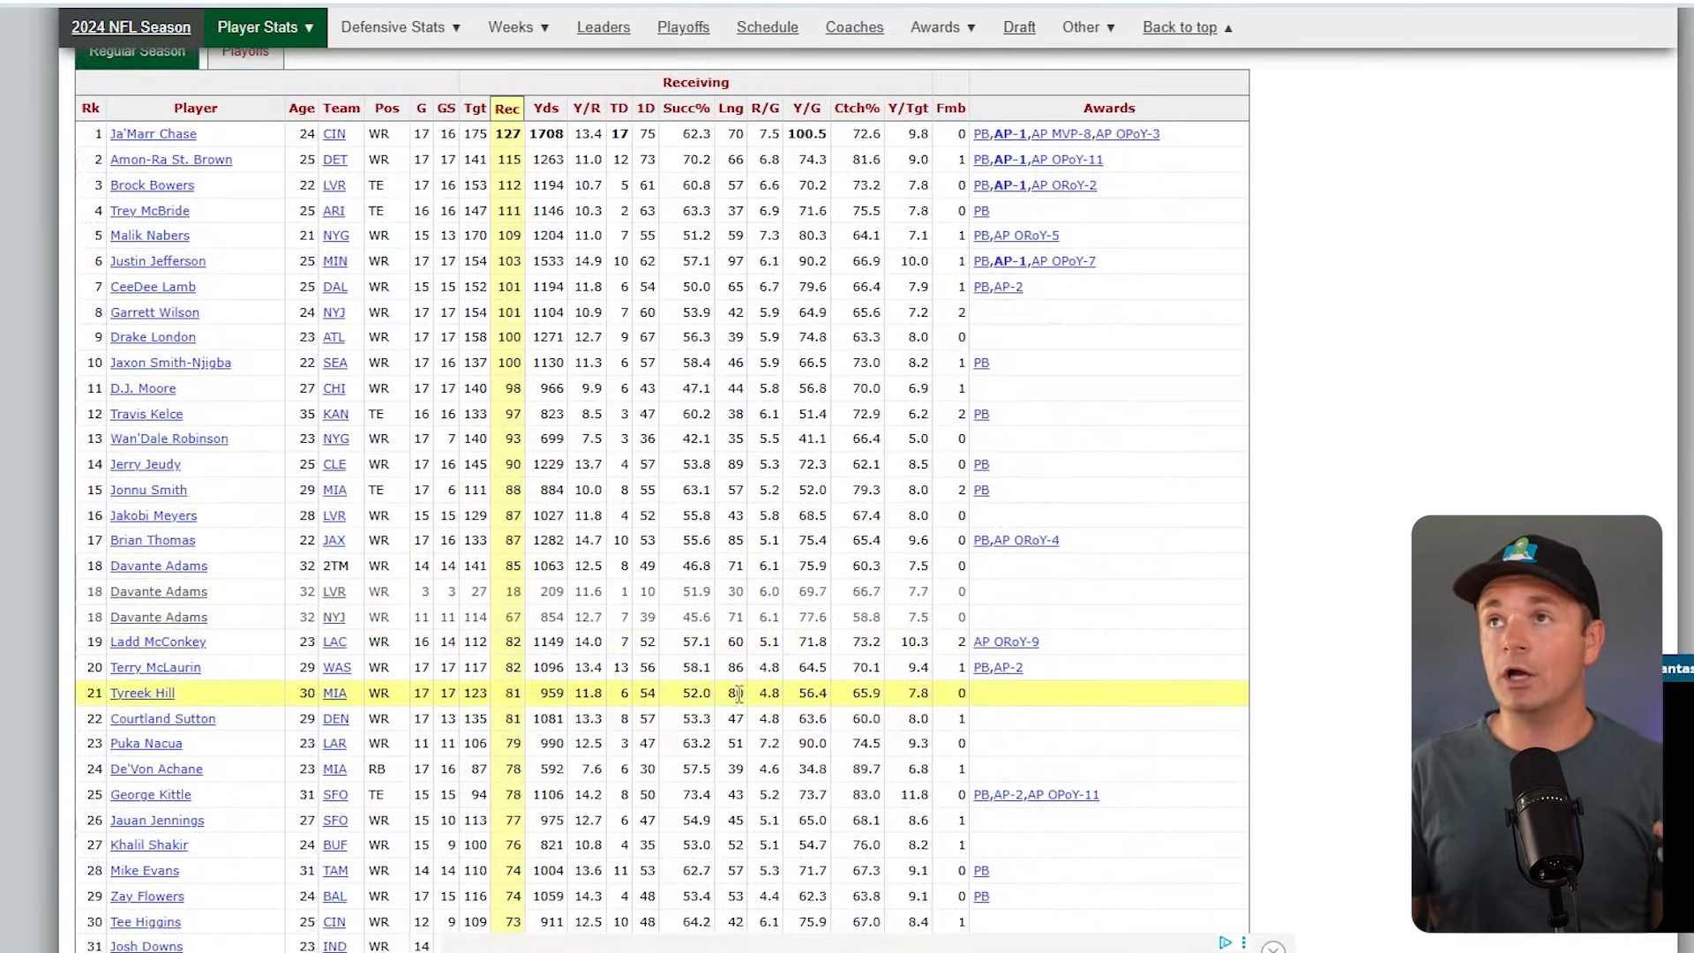
scroll(720, 651, "up", 4)
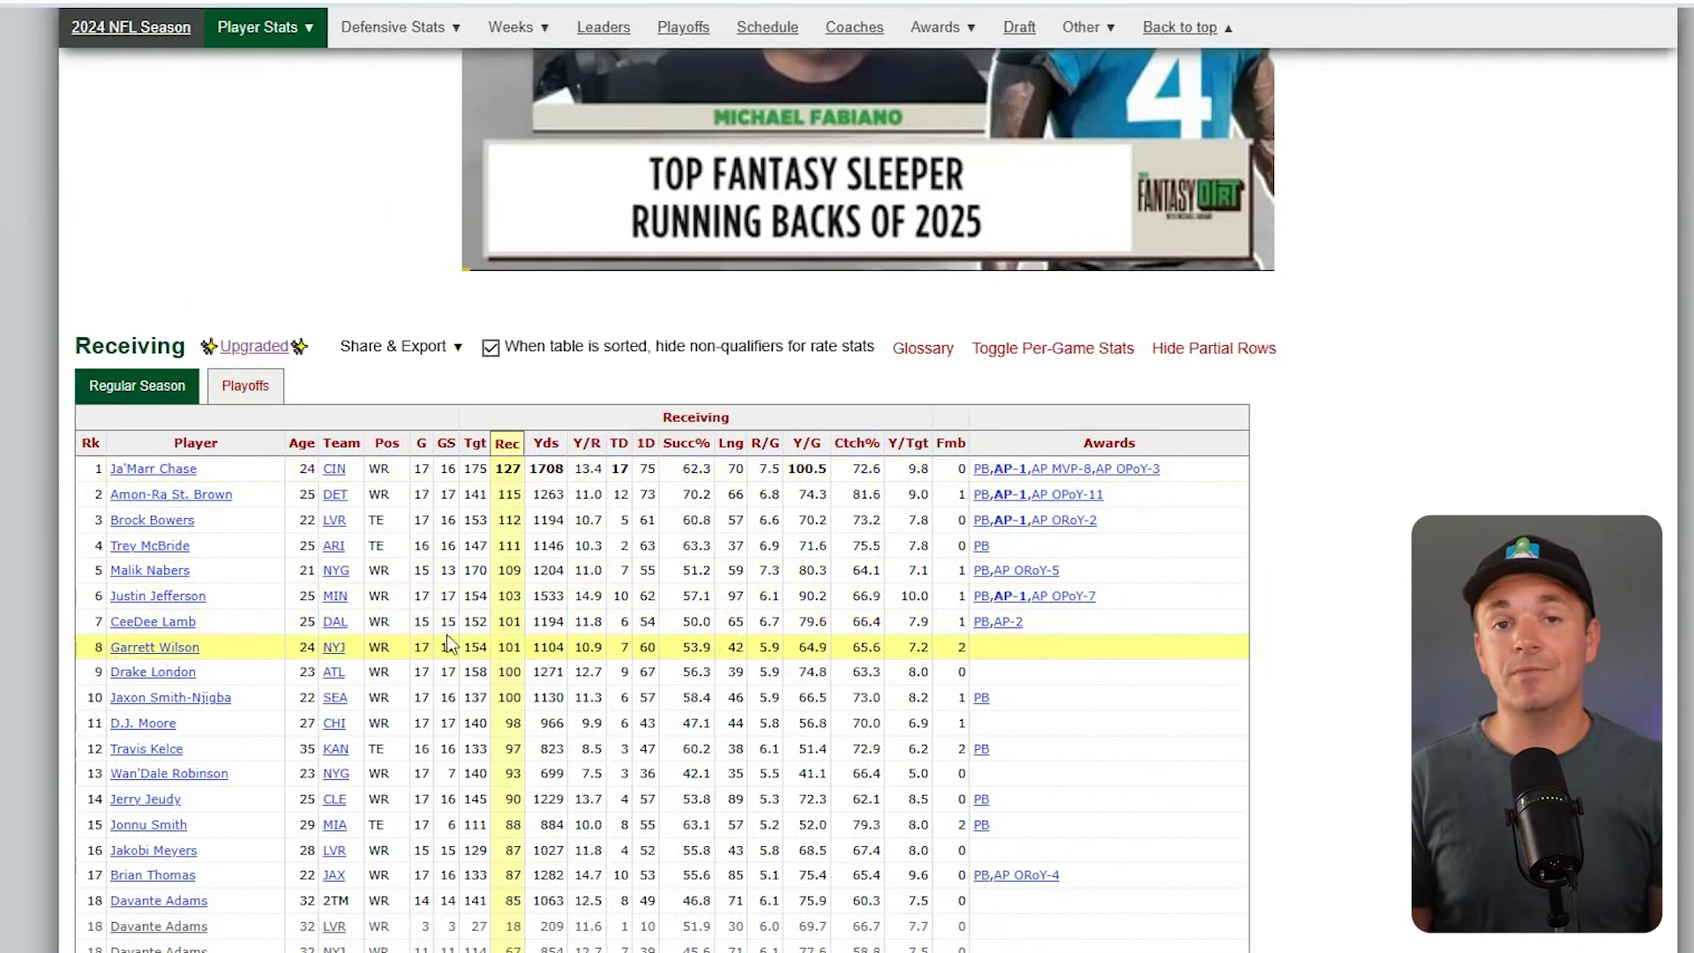
scroll(383, 428, "up", 8)
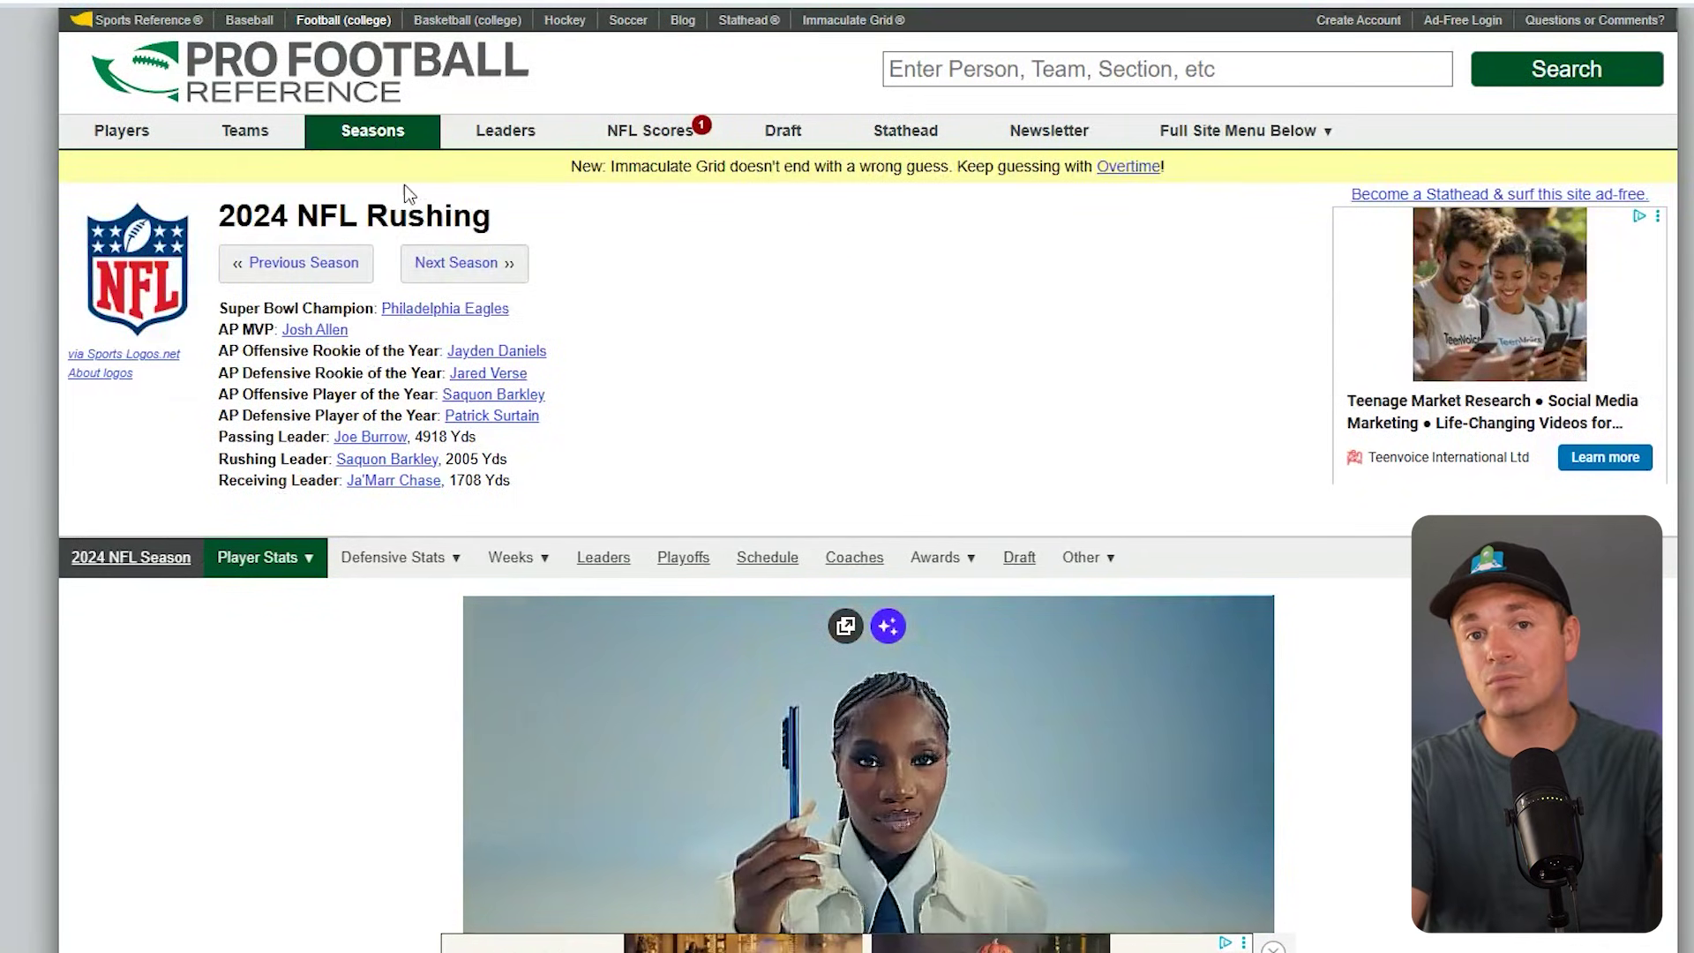
- Scroll through the 2024 Rushing table, led by 2005 rushing yards
scroll(201, 472, "down", 10)
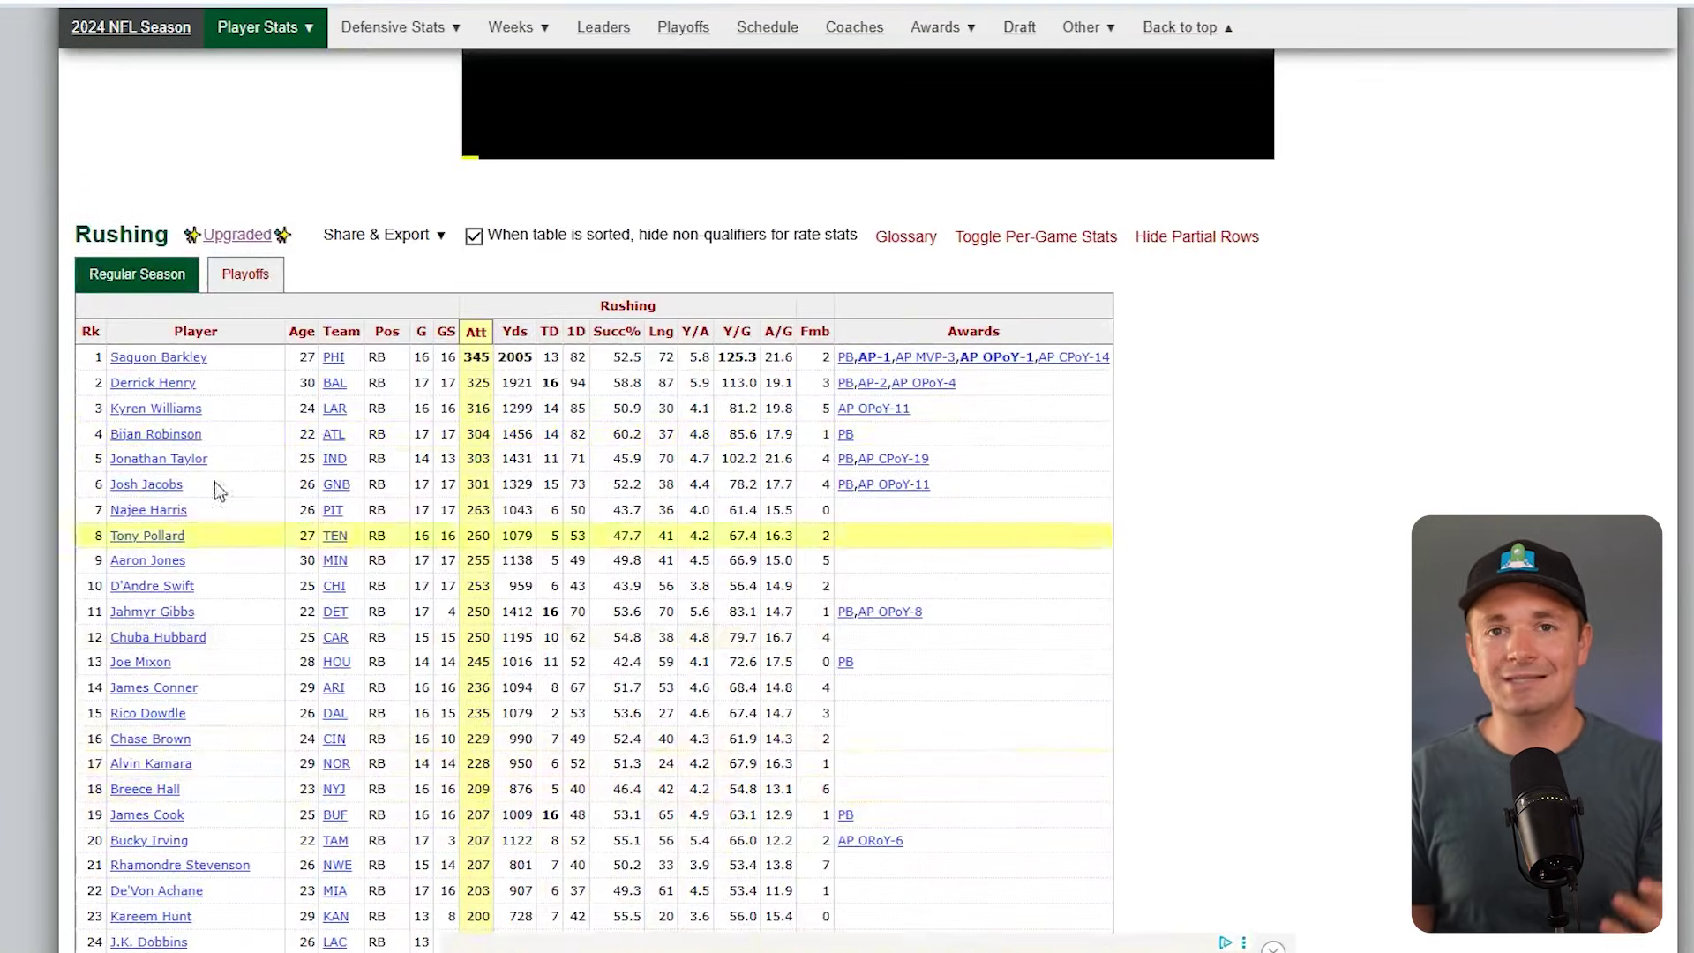
scroll(215, 482, "down", 4)
scroll(483, 821, "up", 1)
scroll(484, 821, "up", 3)
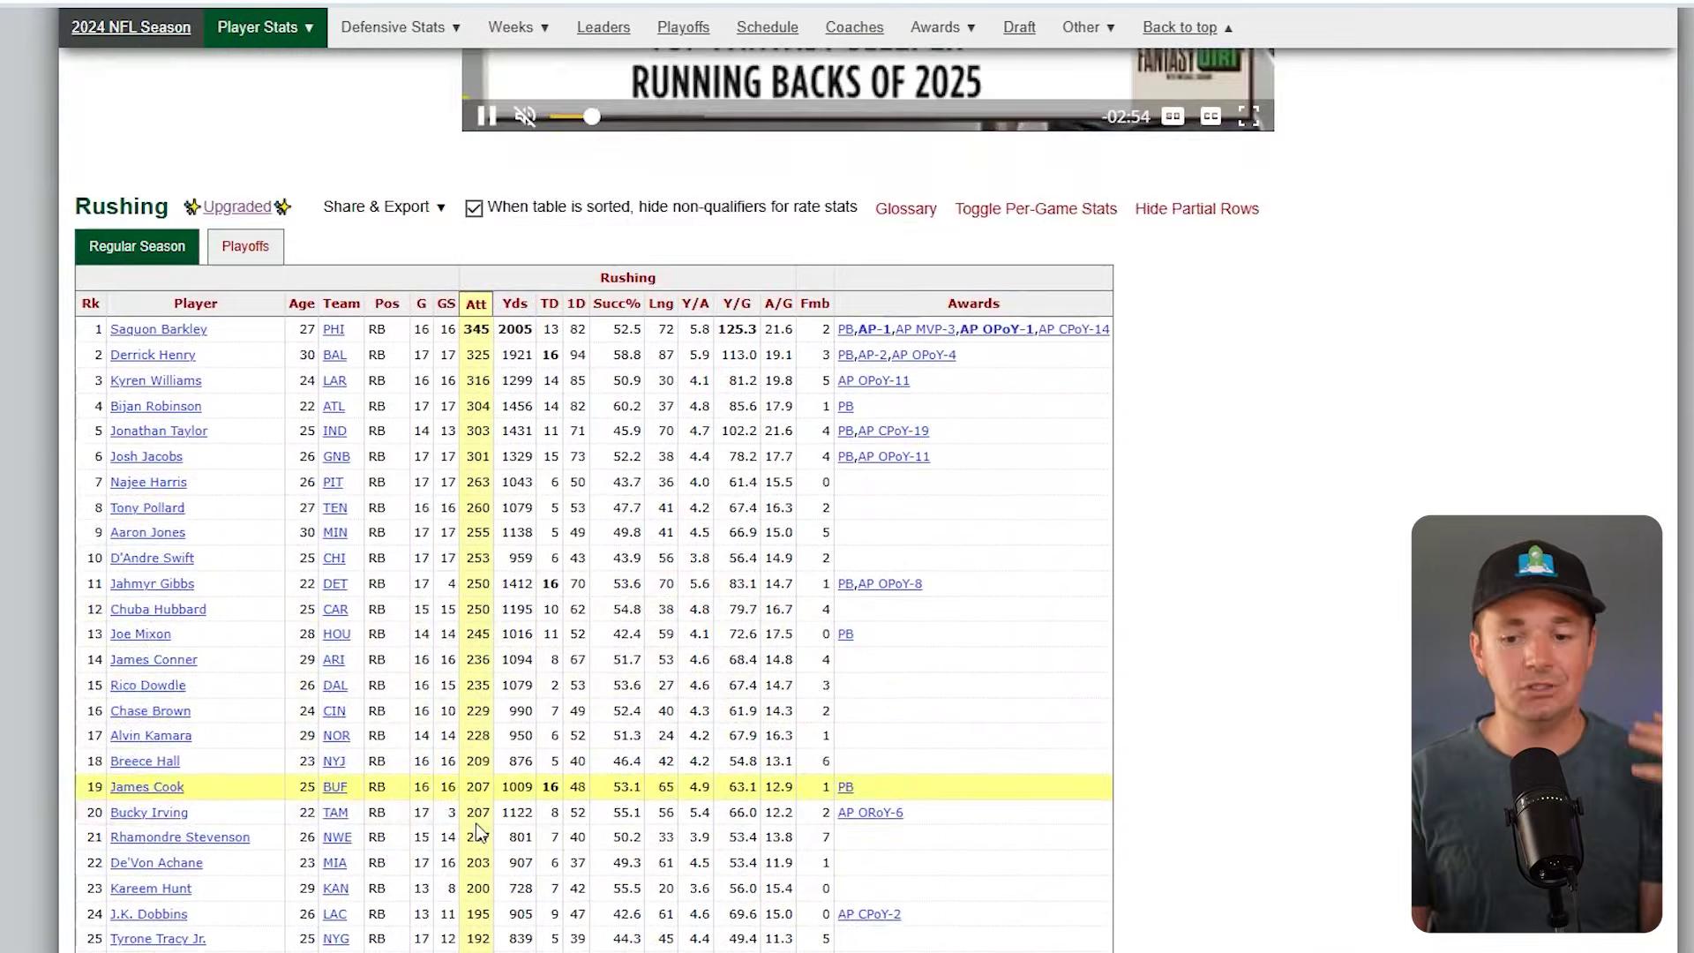
scroll(745, 539, "up", 7)
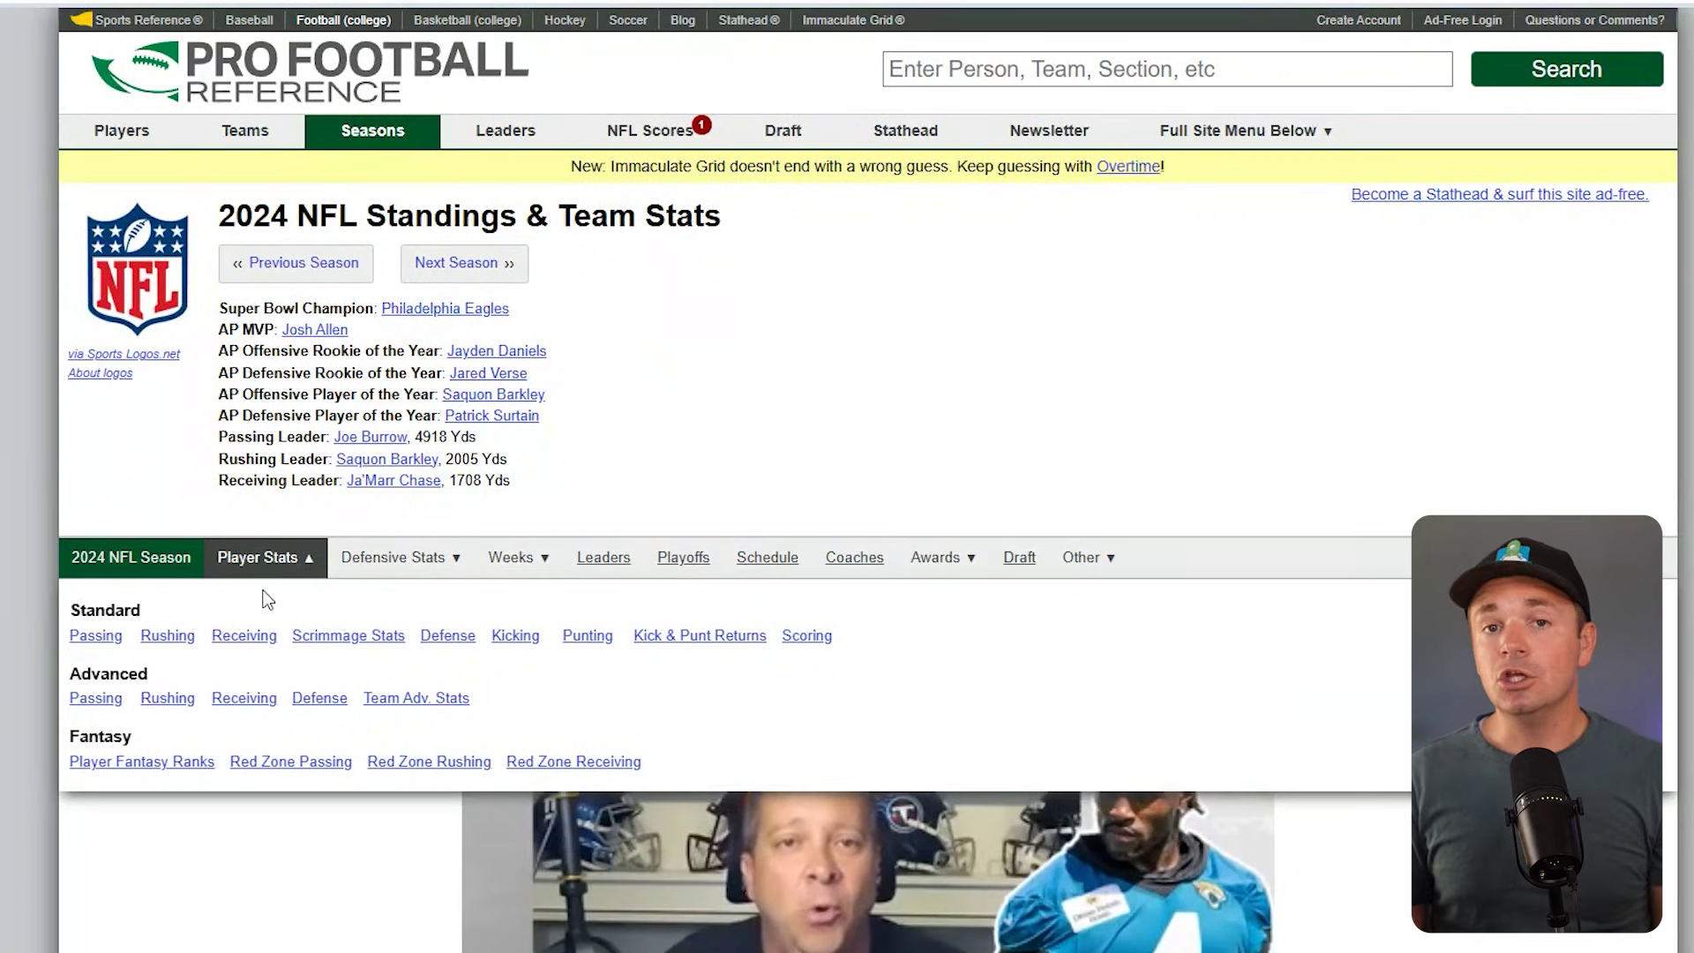
- Dismiss the player stats list and go to the 2024 NFL Standings & Team Stats page
left_click(305, 565)
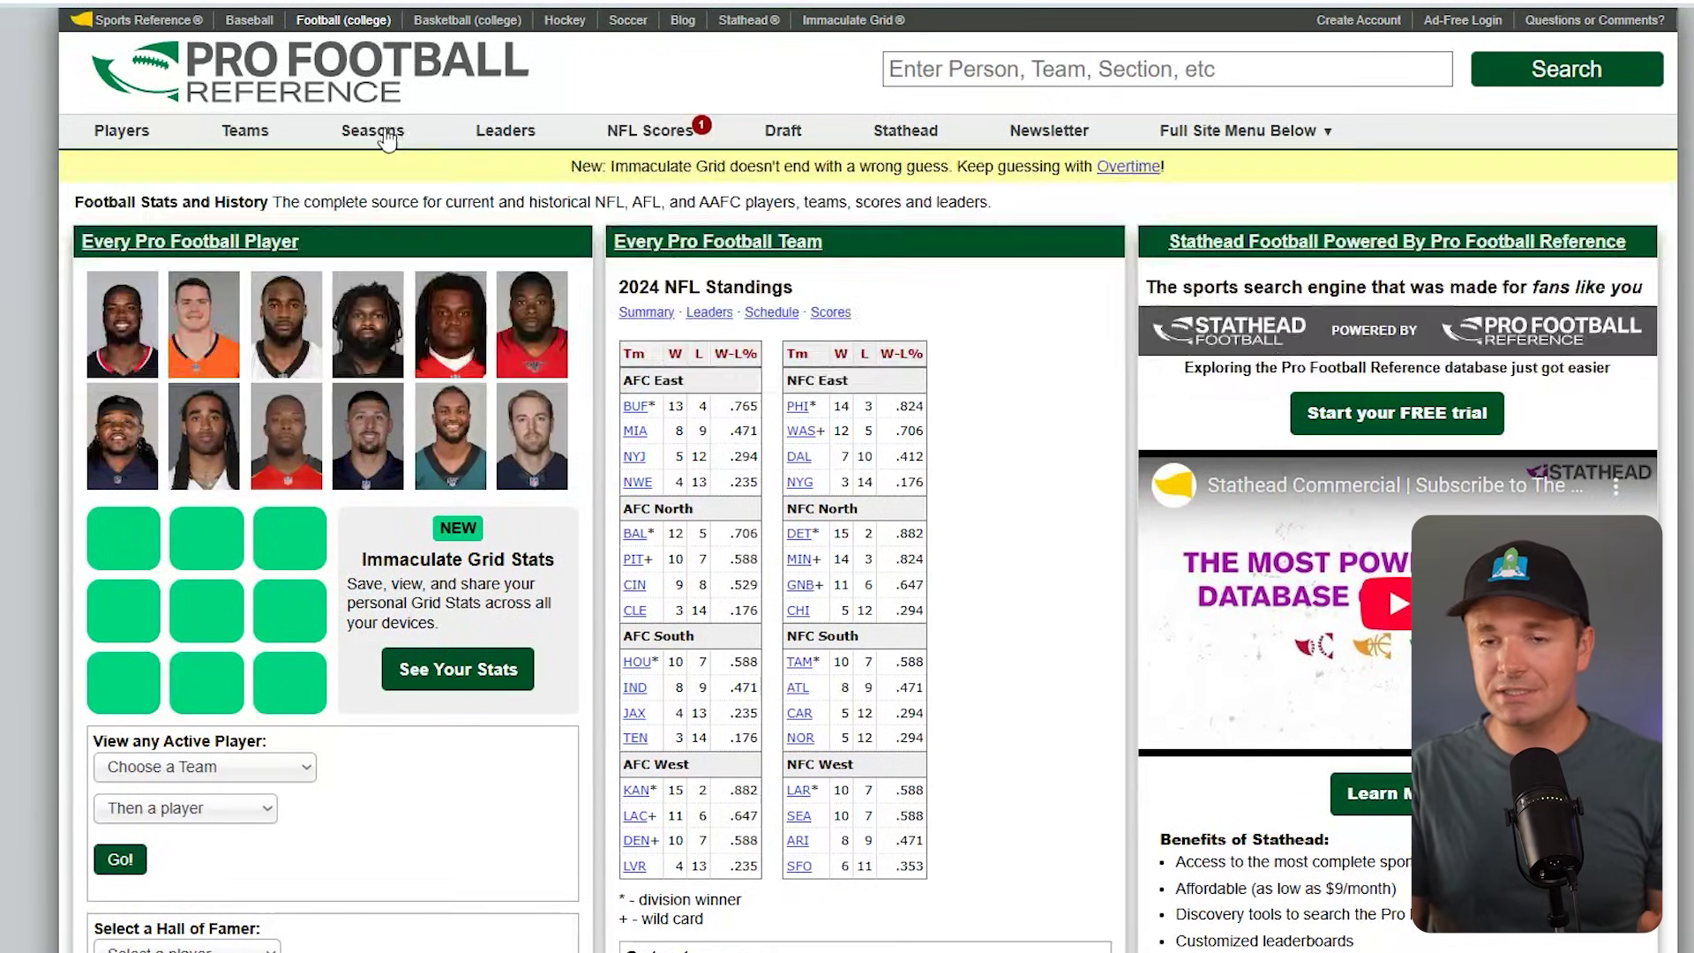
mouse_move(368, 139)
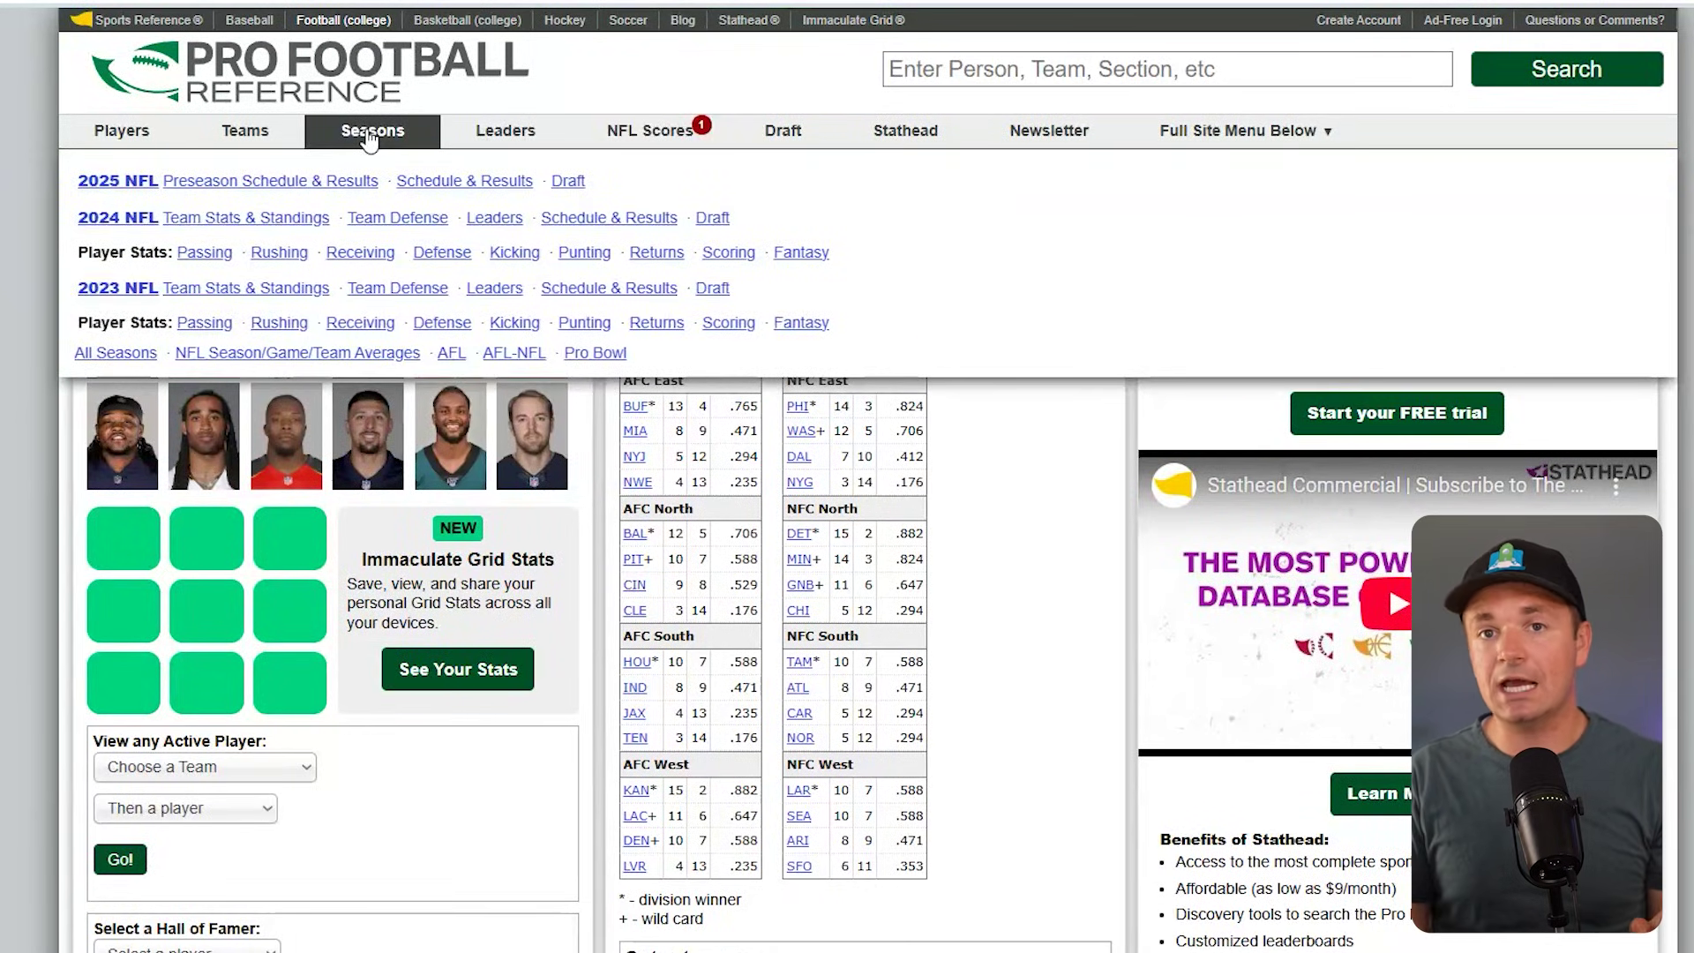
left_click(289, 221)
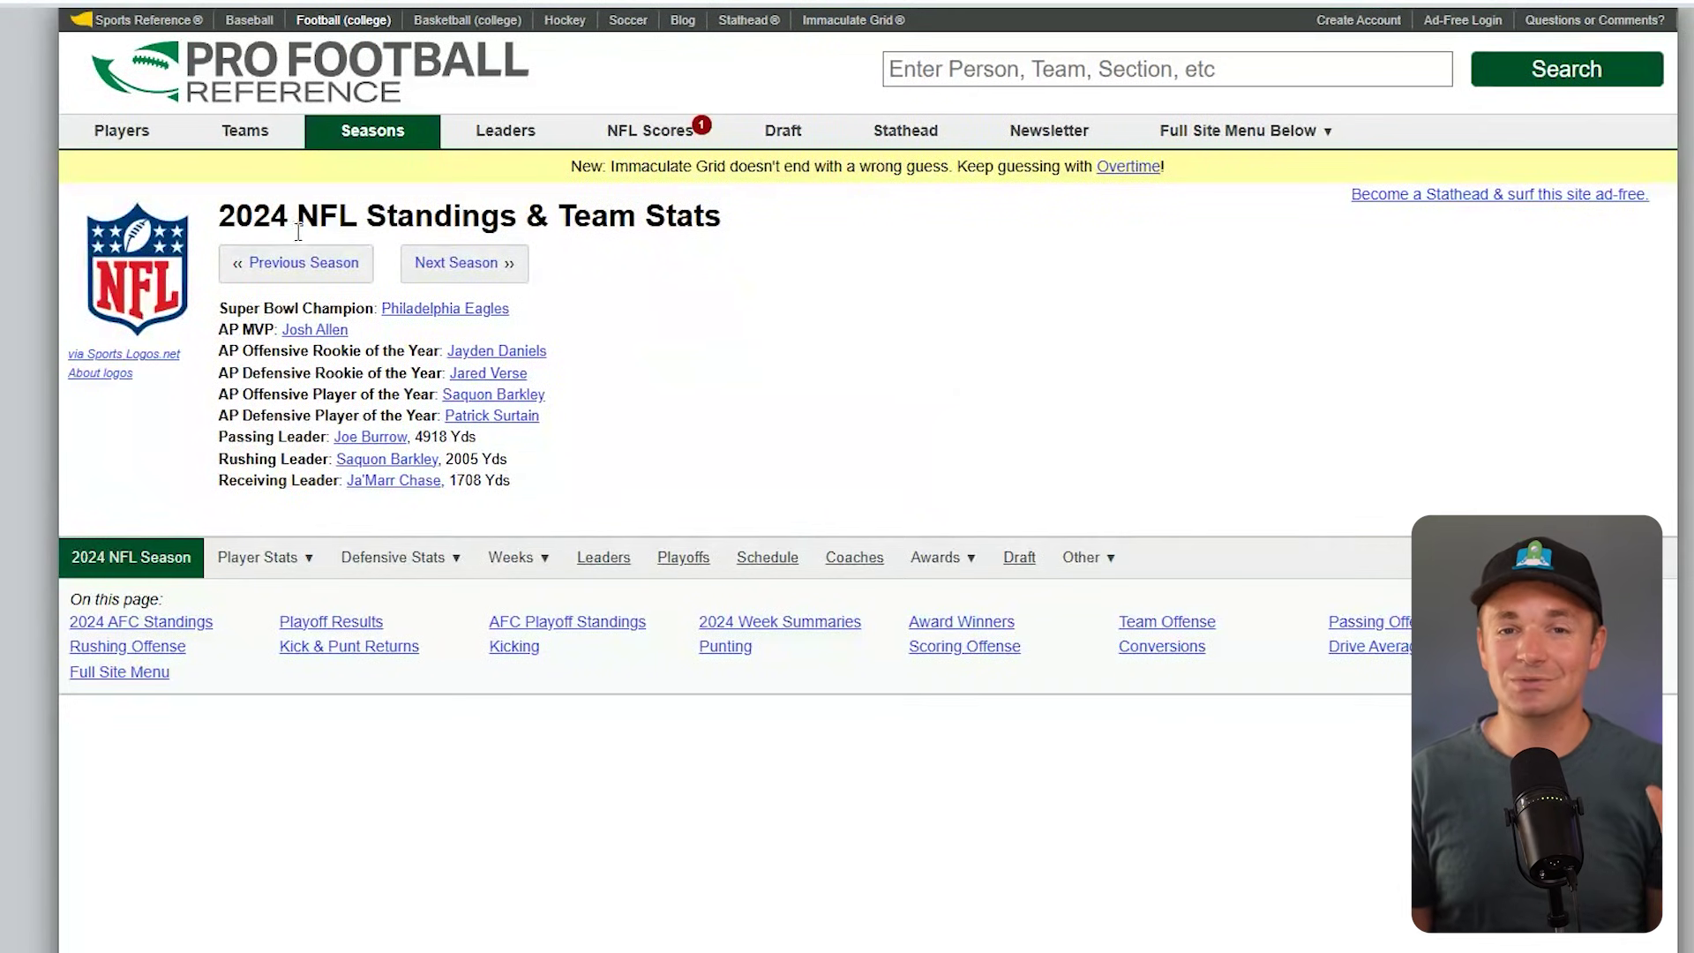
mouse_move(307, 571)
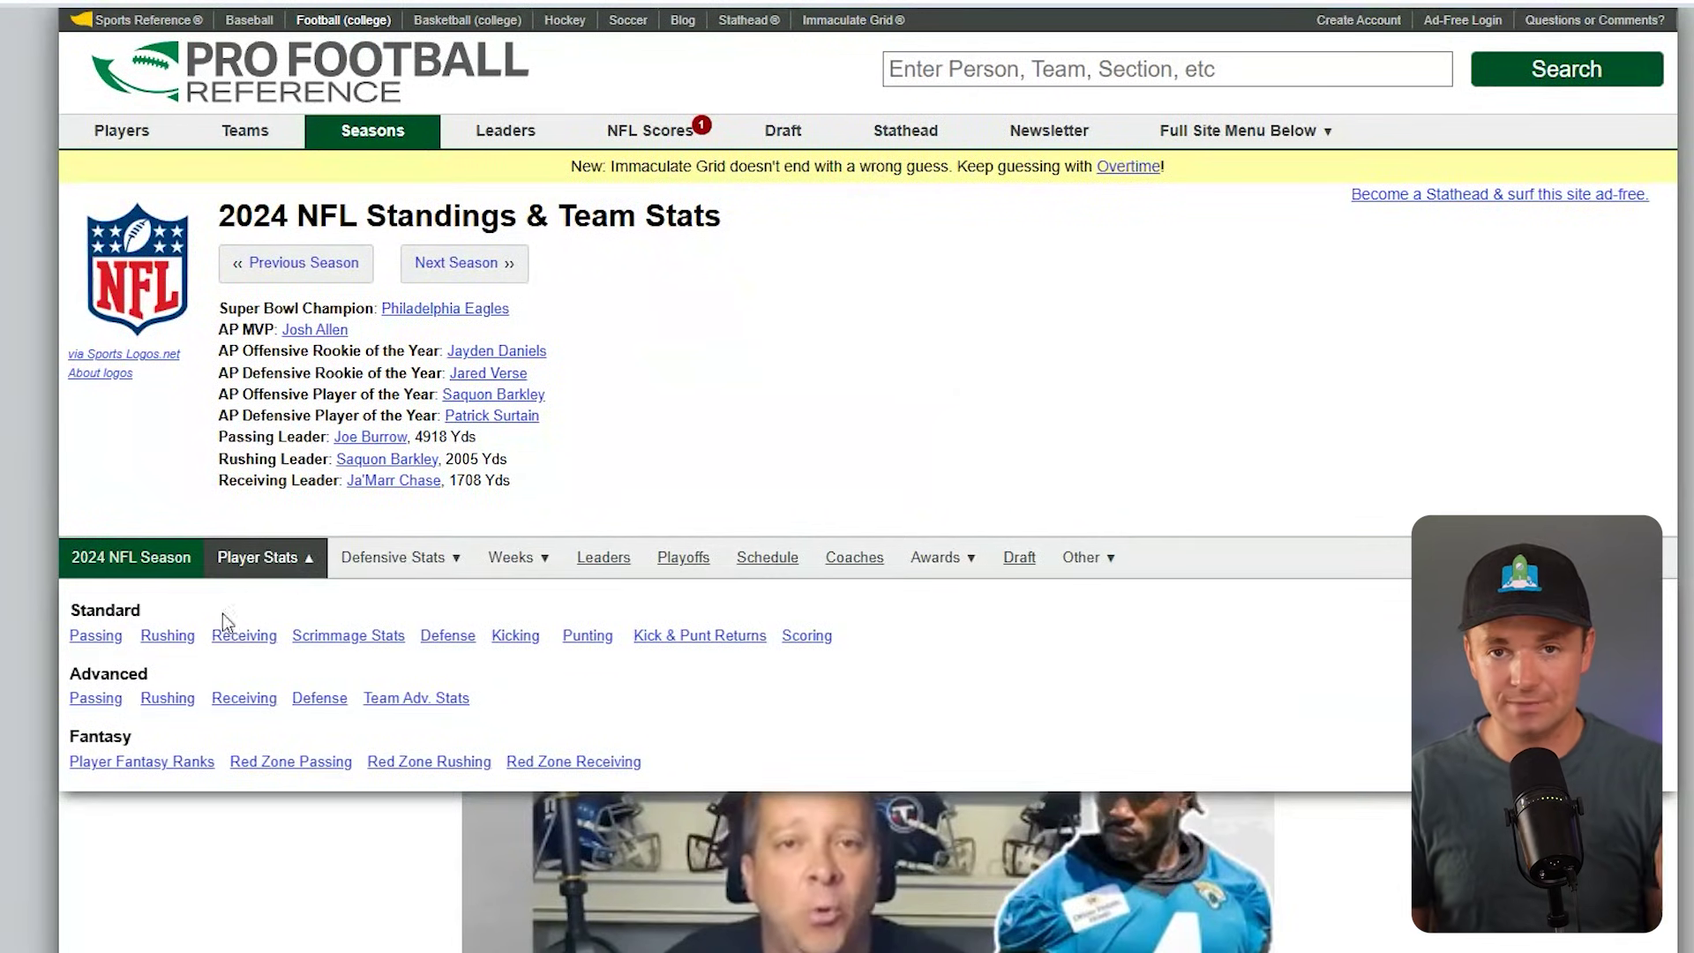